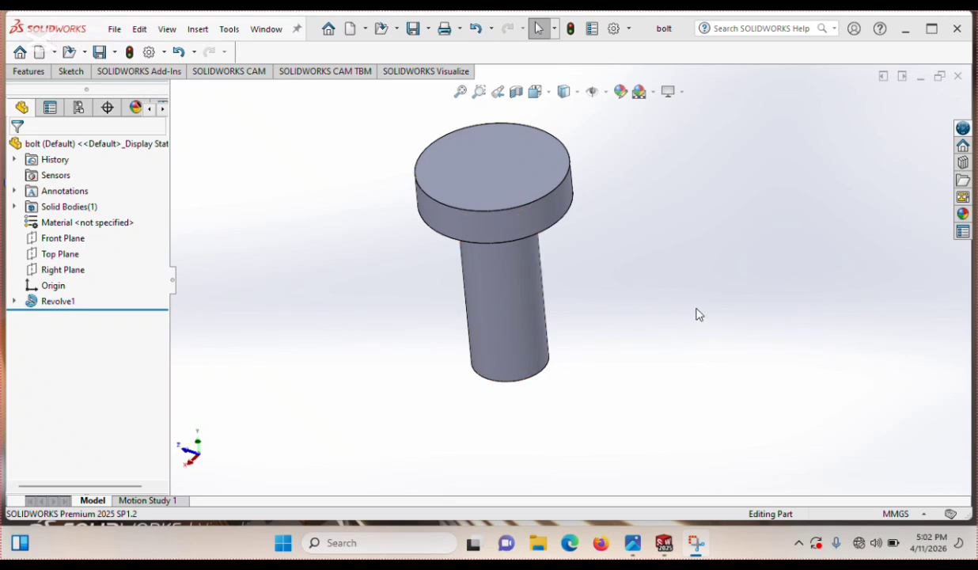
Save the part under the file name bolt in the PROJECTS folder, replacing the existing file.
{"action": "scroll", "coordinate": [624, 288], "scroll_direction": "down", "scroll_amount": 1}
{"action": "scroll", "coordinate": [620, 283], "scroll_direction": "up", "scroll_amount": 1}
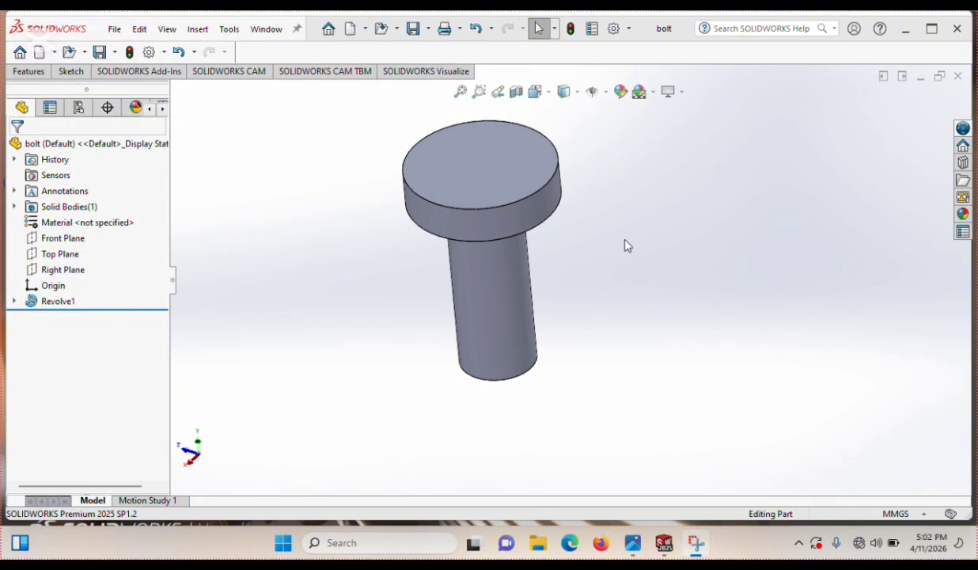
{"action": "left_click", "coordinate": [115, 52]}
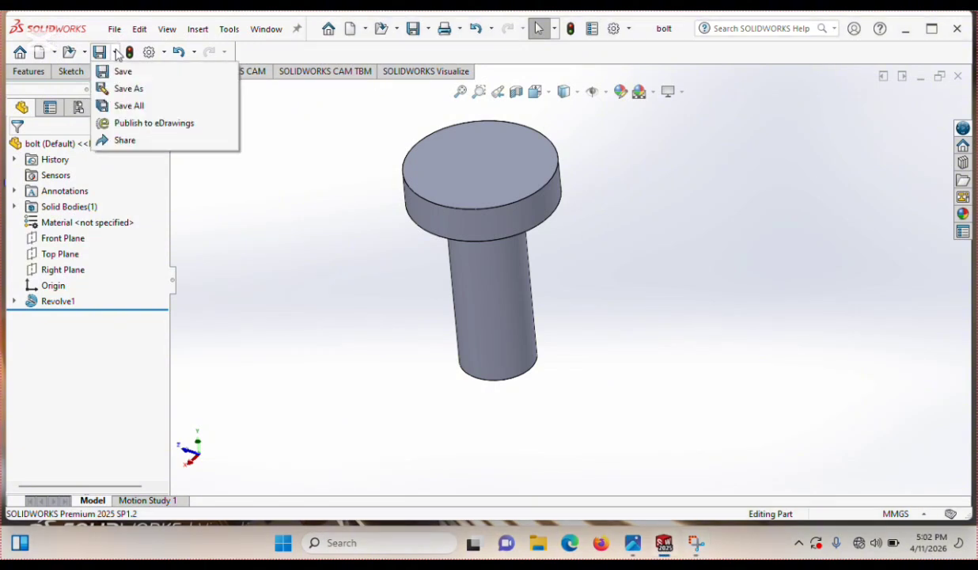
{"action": "left_click", "coordinate": [123, 94]}
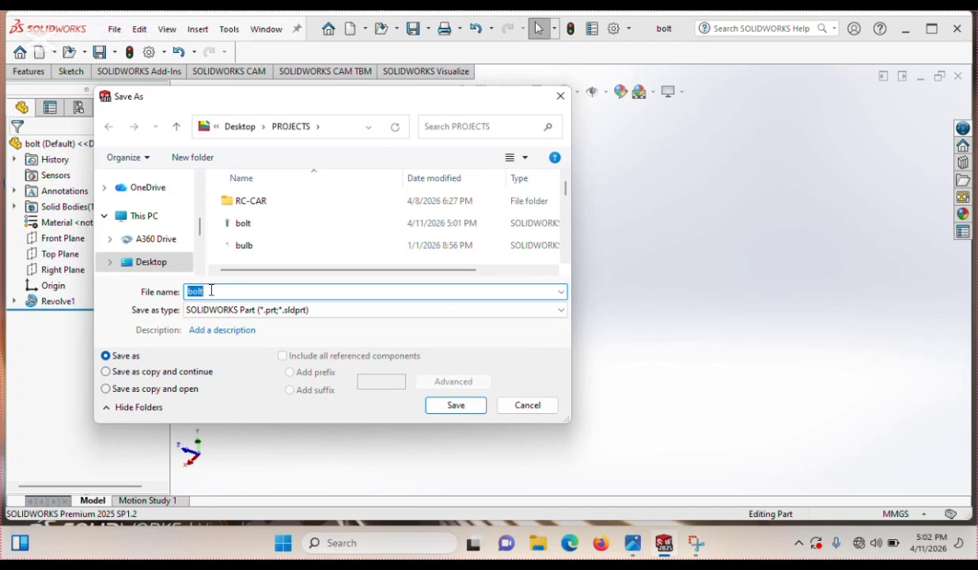
{"action": "type", "text": "bol"}
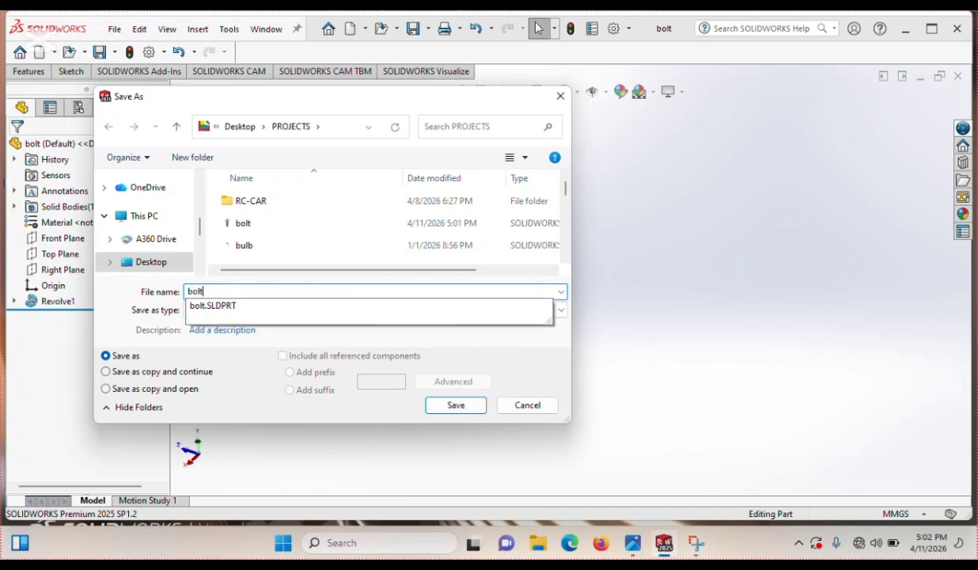
{"action": "type", "text": "t"}
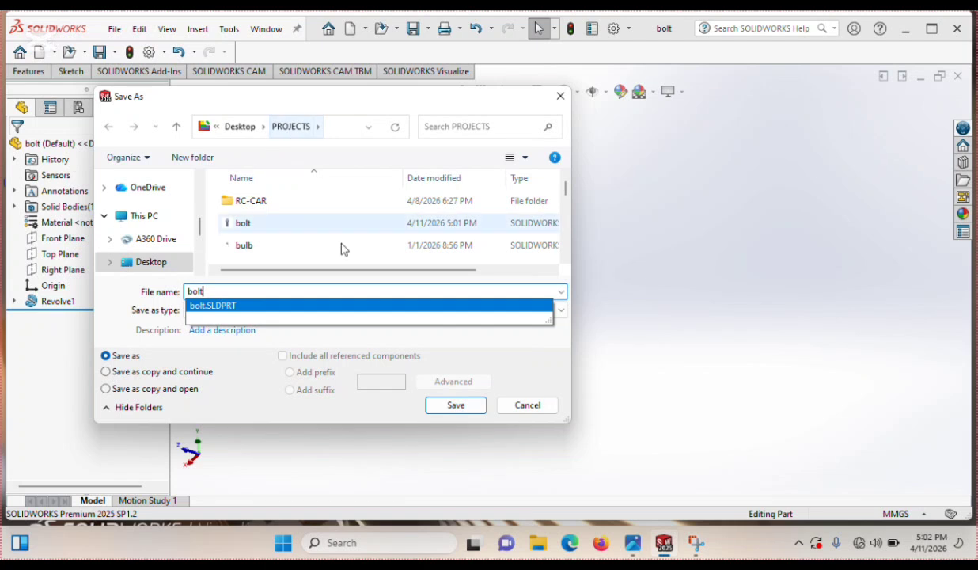
{"action": "left_click", "coordinate": [456, 405]}
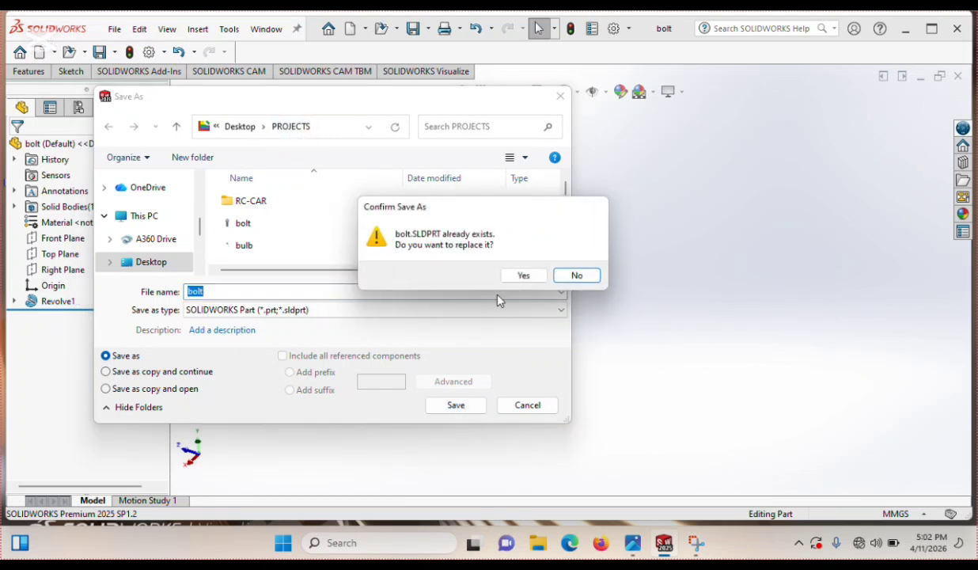
{"action": "left_click", "coordinate": [523, 277]}
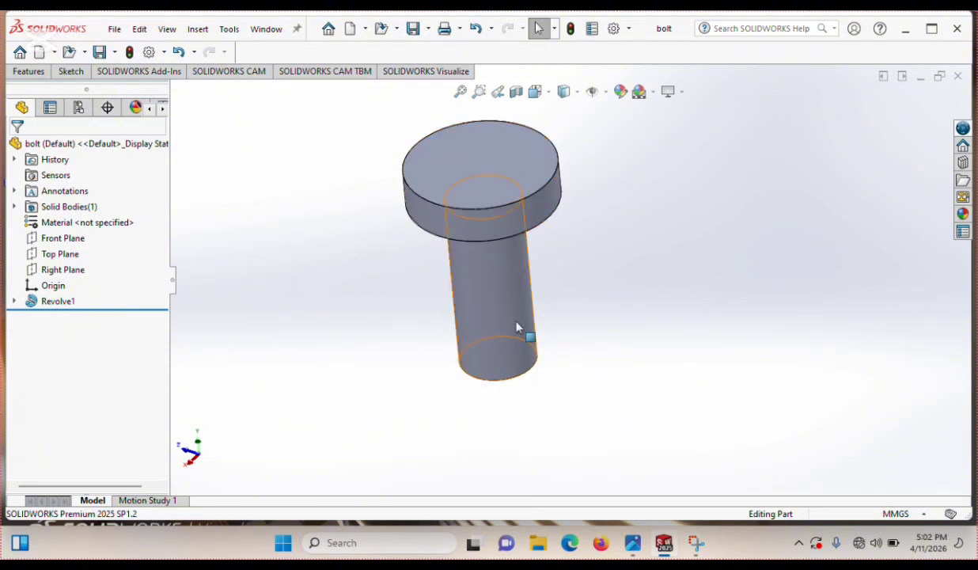
Examine the base plate drawing for the part's shape and dimensions.
{"action": "mouse_move", "coordinate": [633, 544]}
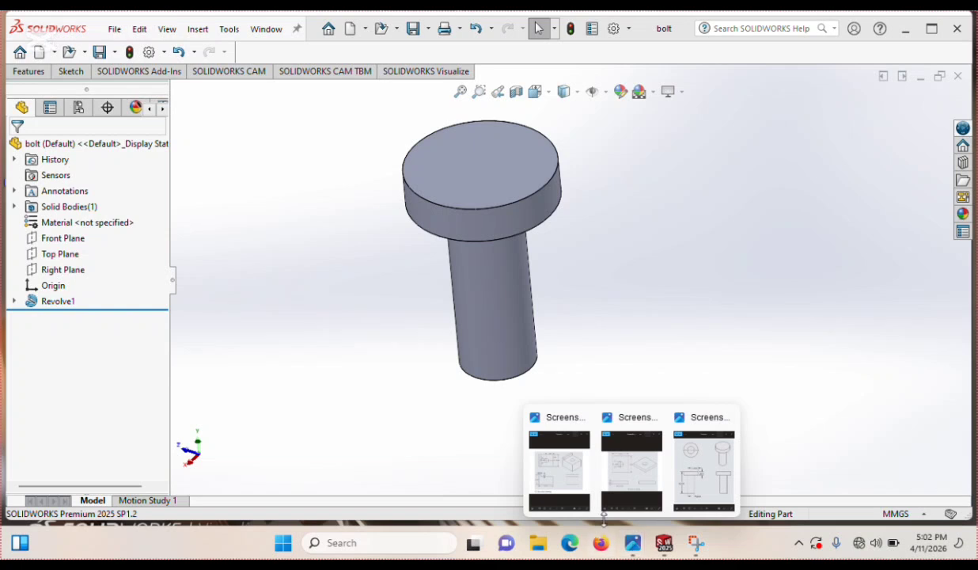
{"action": "left_click", "coordinate": [558, 472]}
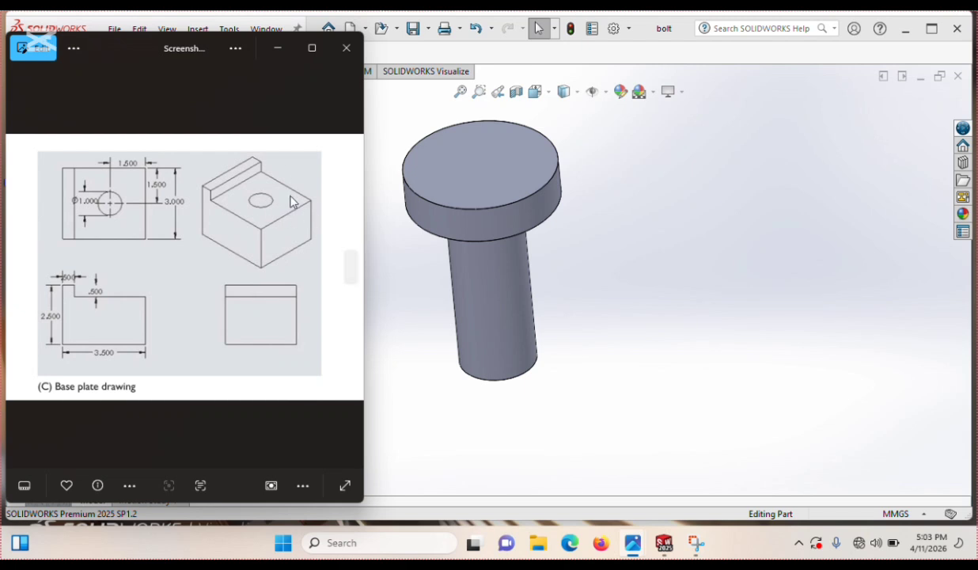
{"action": "left_click", "coordinate": [277, 55]}
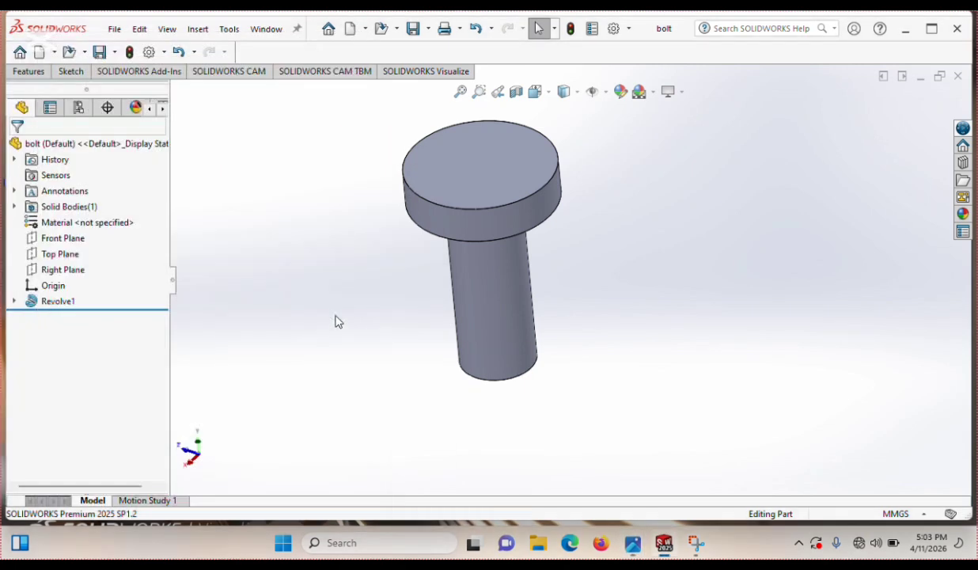
Create a new part document and start a sketch on the Front Plane.
{"action": "left_click", "coordinate": [38, 52]}
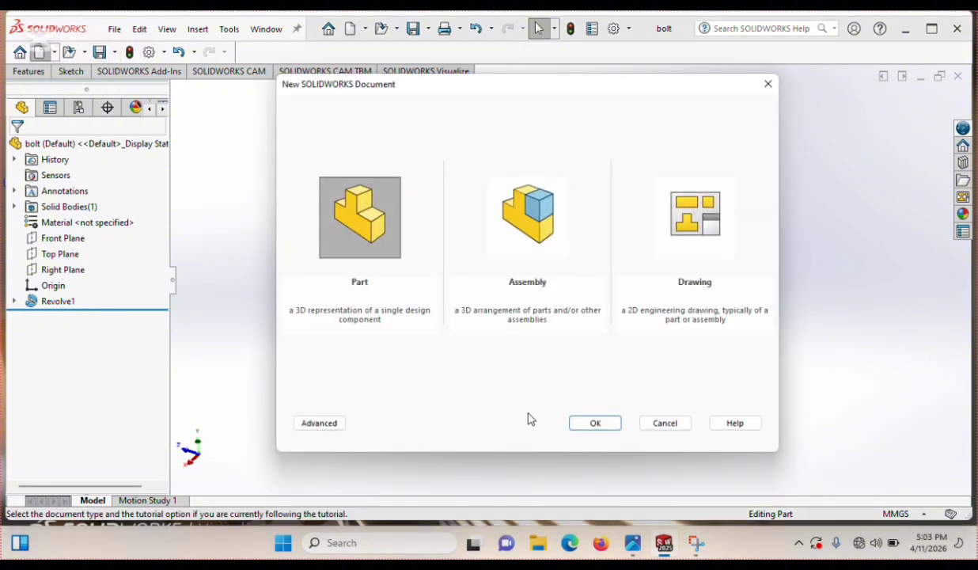
{"action": "left_click", "coordinate": [599, 425]}
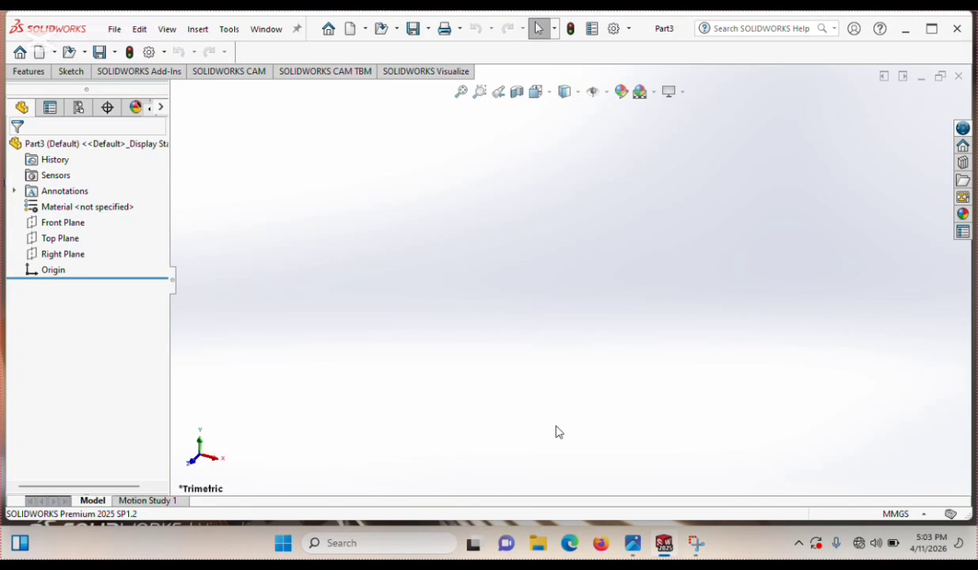
{"action": "left_click", "coordinate": [63, 73]}
{"action": "left_click", "coordinate": [26, 97]}
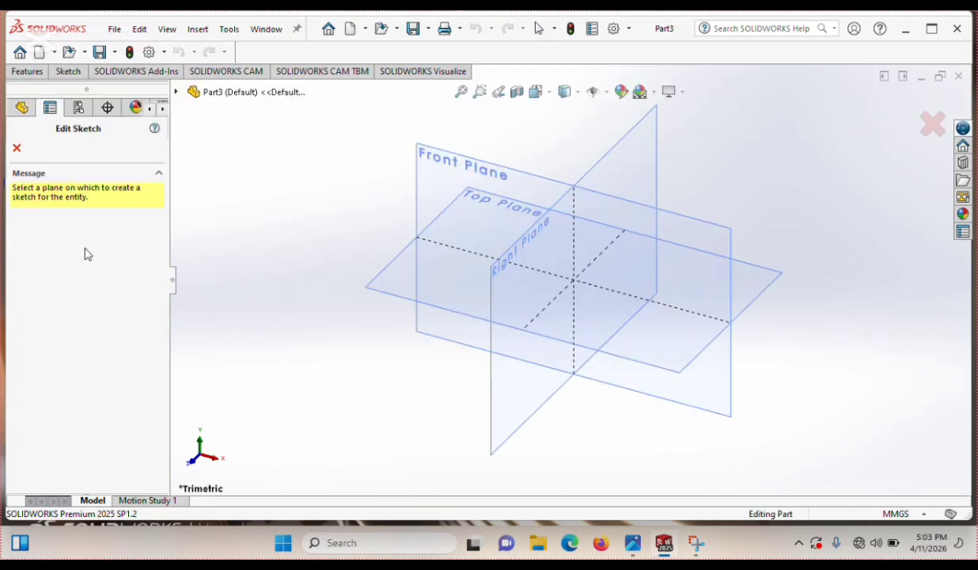
{"action": "left_click", "coordinate": [428, 176]}
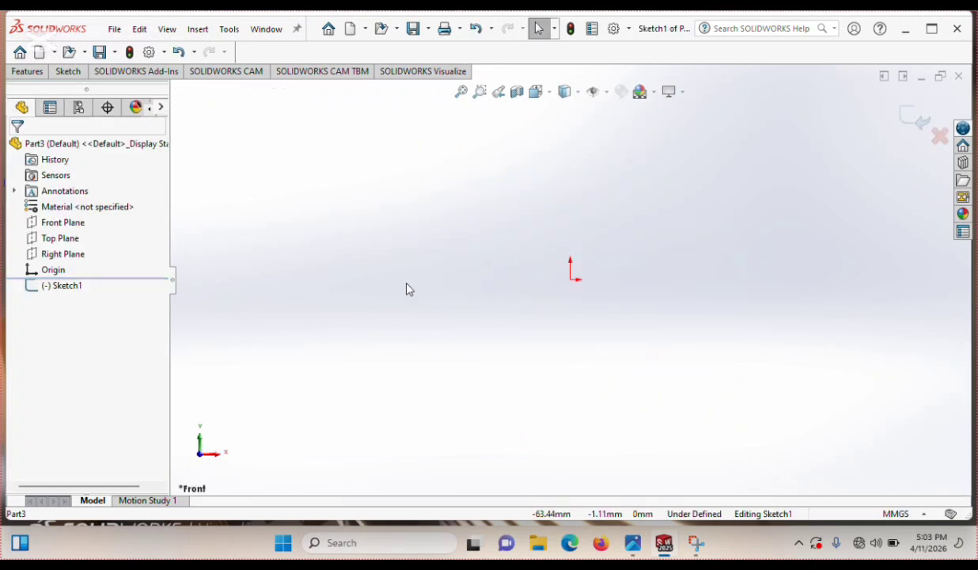
Sketch an open stepped profile of five horizontal and vertical lines, starting above the origin with a top edge about 31 mm long.
{"action": "left_click", "coordinate": [67, 73]}
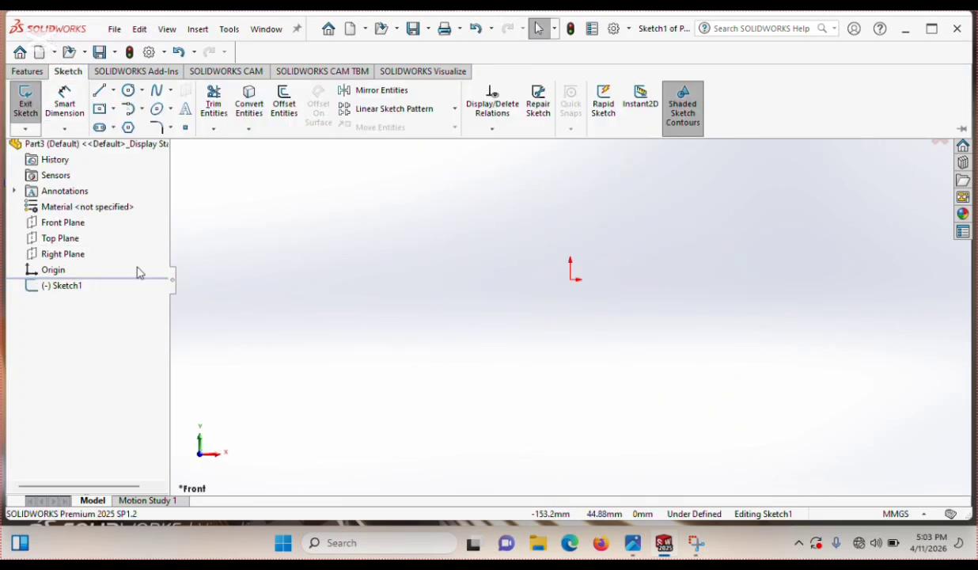
{"action": "left_click", "coordinate": [98, 89]}
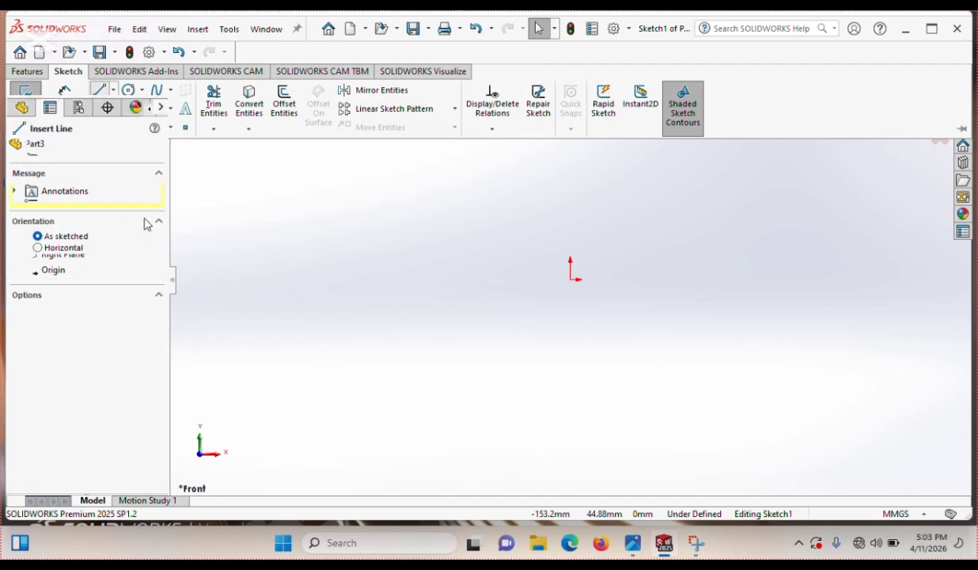
{"action": "left_click", "coordinate": [570, 161]}
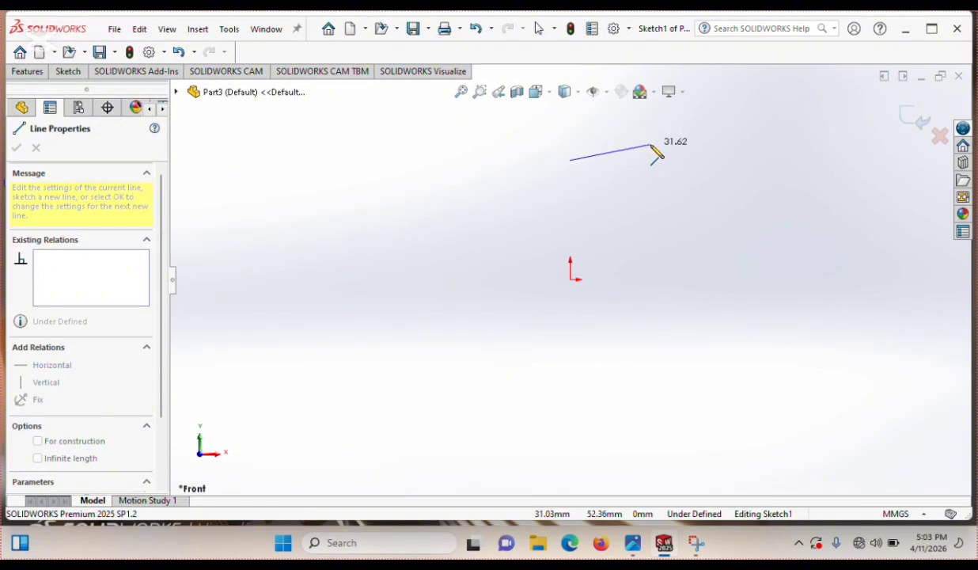
{"action": "left_click", "coordinate": [649, 161]}
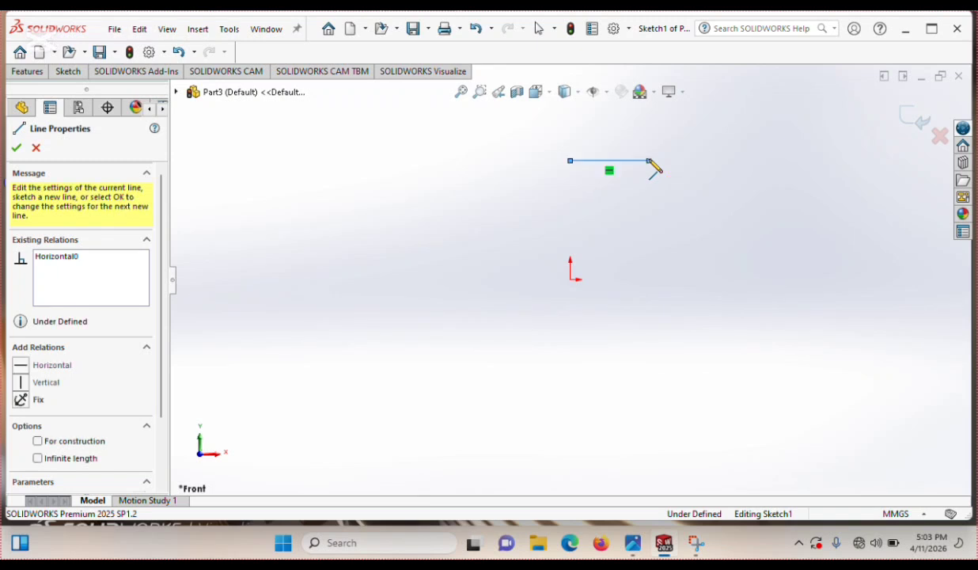
{"action": "left_click", "coordinate": [649, 206]}
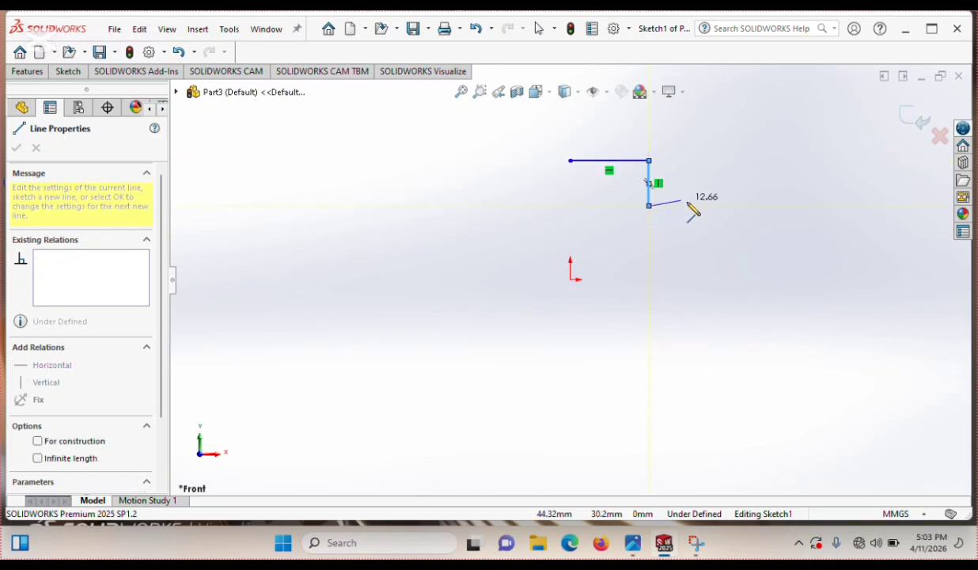
{"action": "left_click", "coordinate": [759, 206]}
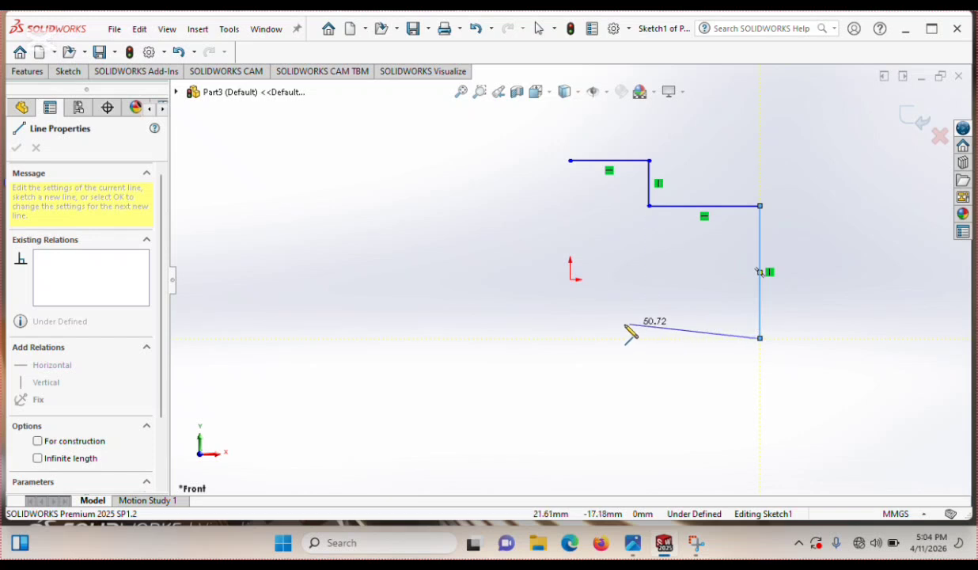
{"action": "left_click", "coordinate": [561, 338]}
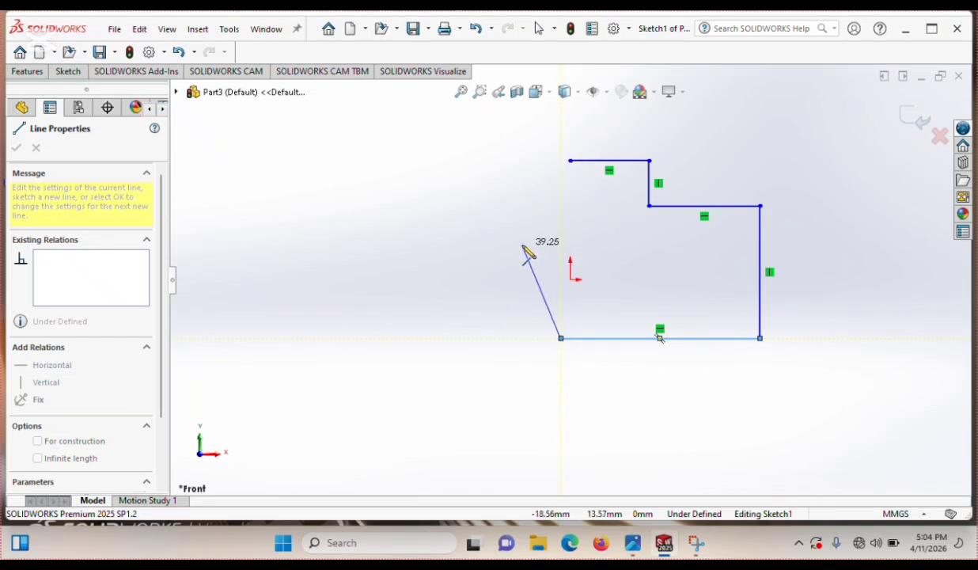
{"action": "key", "text": "Escape"}
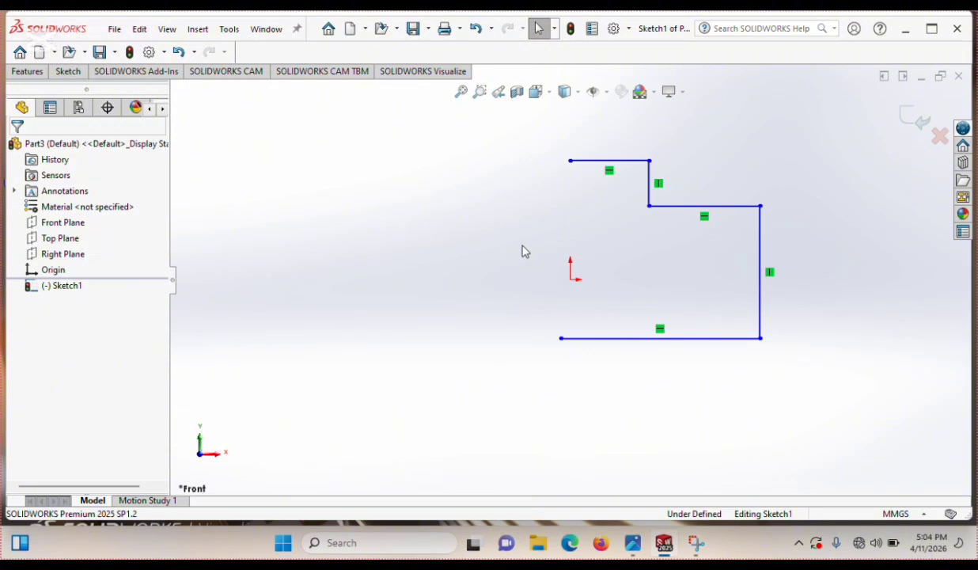
Move the free endpoint of the profile's bottom line to X 0, directly below the origin.
{"action": "left_click", "coordinate": [561, 340]}
{"action": "mouse_move", "coordinate": [561, 339]}
{"action": "left_mouse_down"}
{"action": "mouse_move", "coordinate": [583, 345]}
{"action": "mouse_move", "coordinate": [557, 338]}
{"action": "mouse_move", "coordinate": [570, 341]}
{"action": "left_mouse_up"}
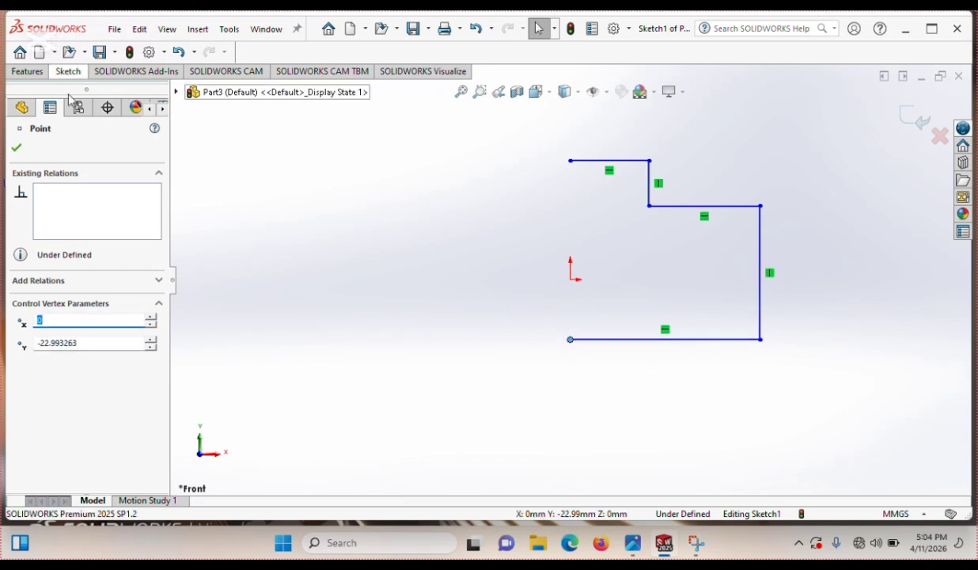
{"action": "left_click", "coordinate": [16, 149]}
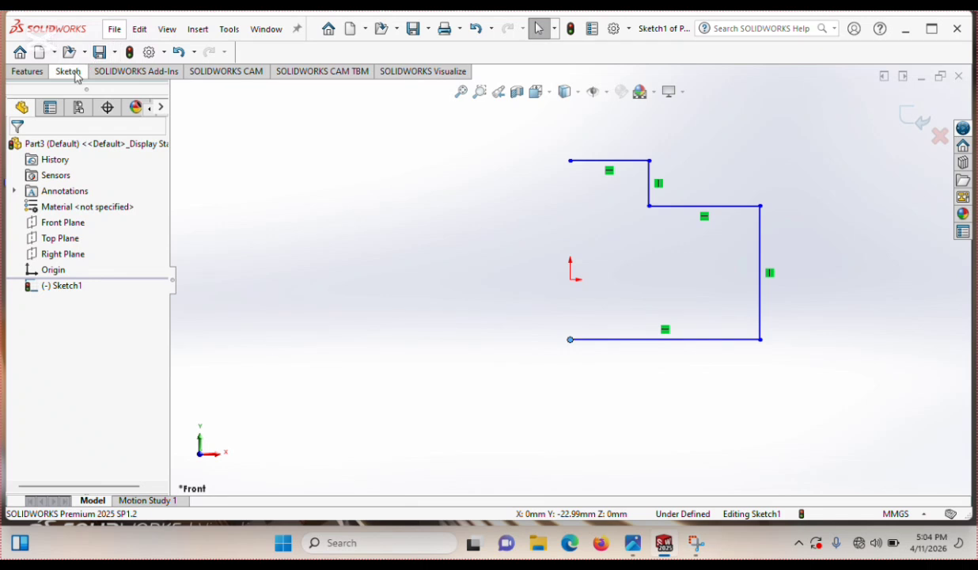
Close the stepped profile with a vertical line about 69 mm long through the origin, joining the bottom and top edges.
{"action": "left_click", "coordinate": [71, 71]}
{"action": "left_click", "coordinate": [99, 91]}
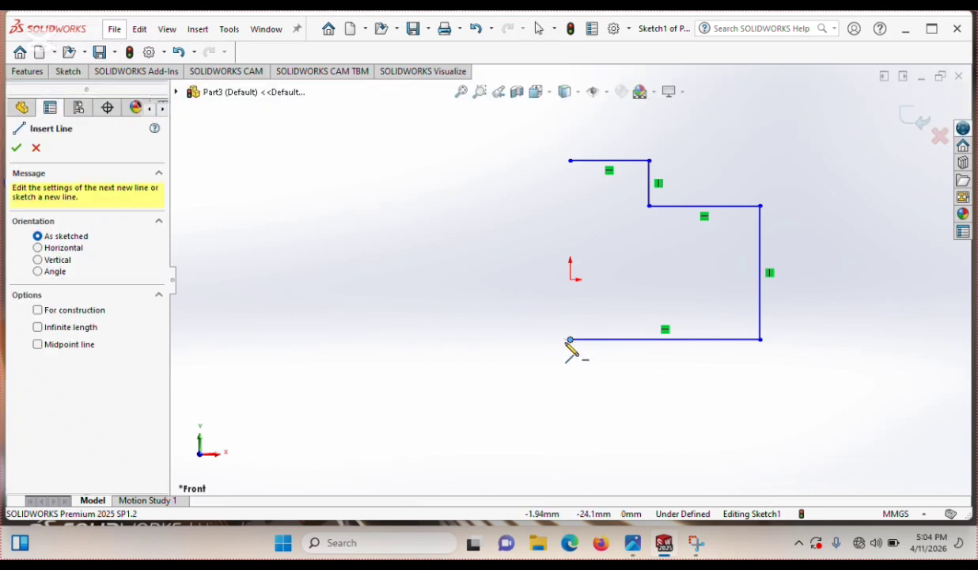
{"action": "left_click", "coordinate": [570, 340]}
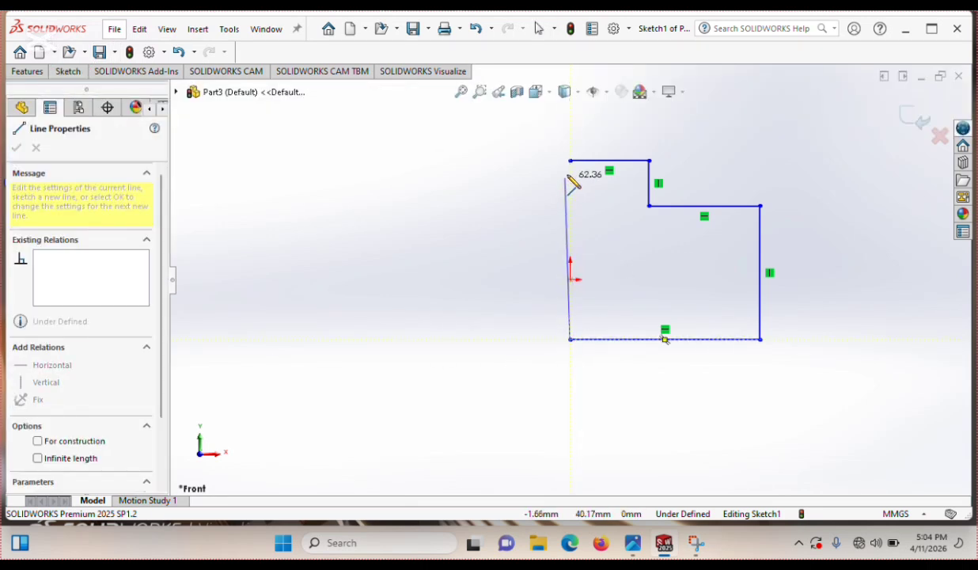
{"action": "left_click", "coordinate": [570, 161]}
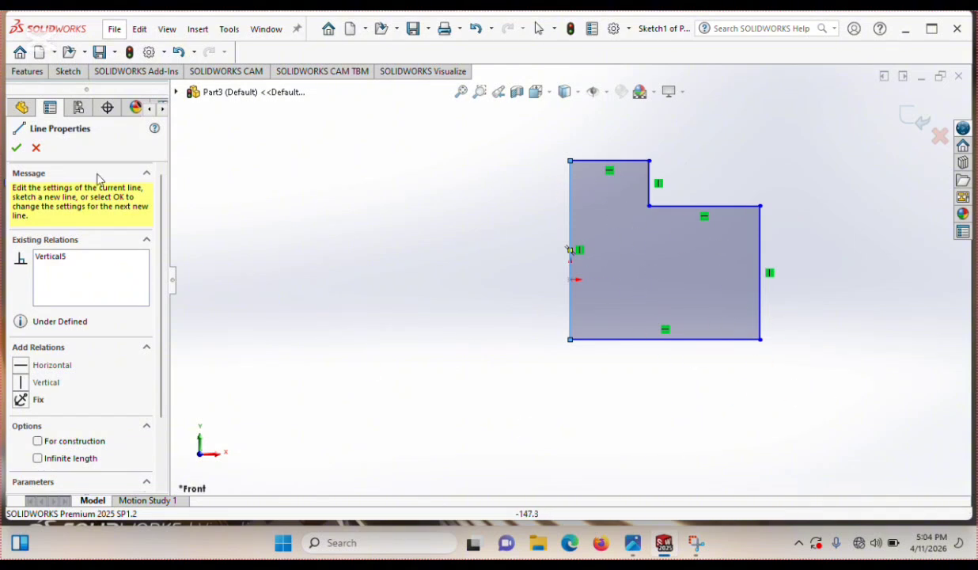
{"action": "left_click", "coordinate": [16, 147]}
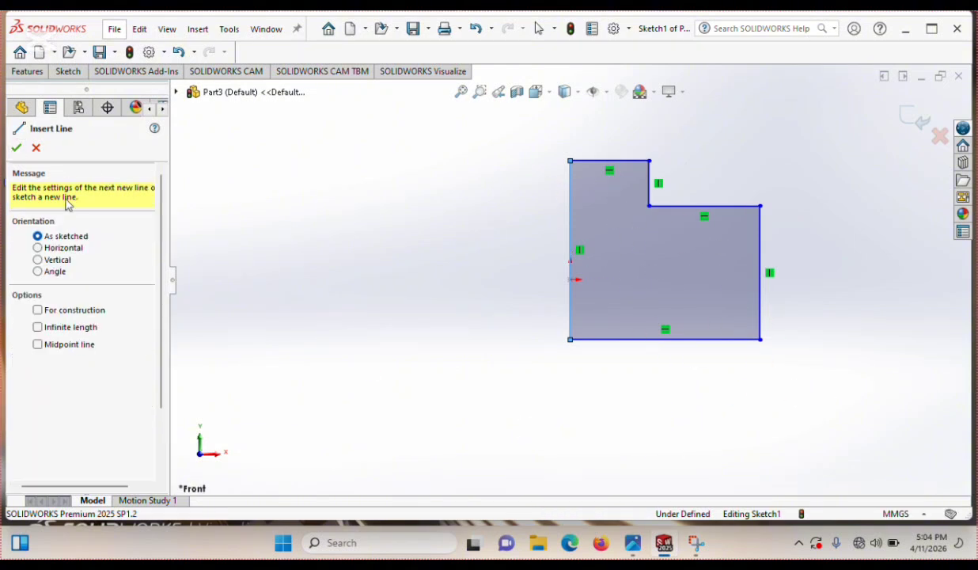
{"action": "left_click", "coordinate": [16, 147]}
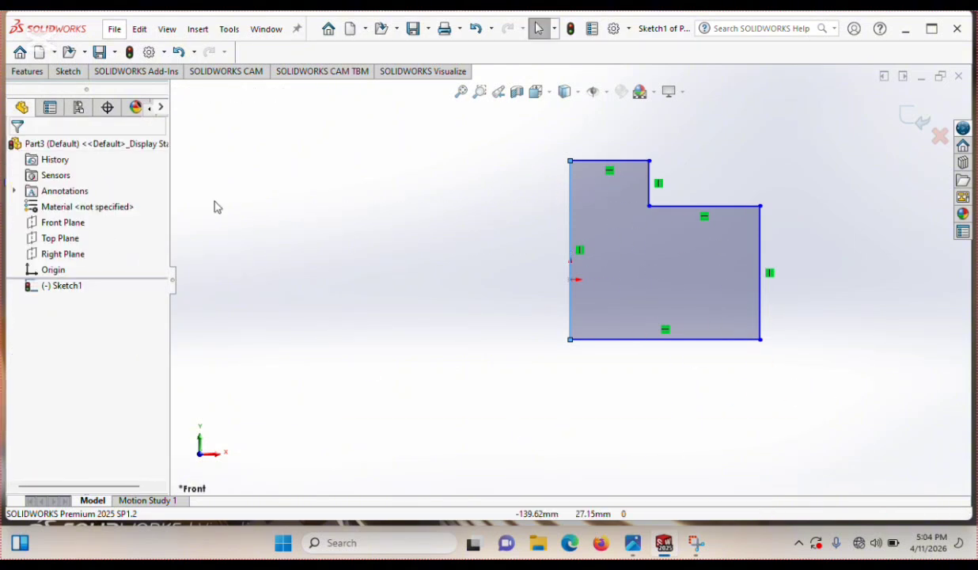
Check the base plate reference drawing and dimension the profile's full-height vertical edge to 2.5 mm.
{"action": "left_click", "coordinate": [70, 72]}
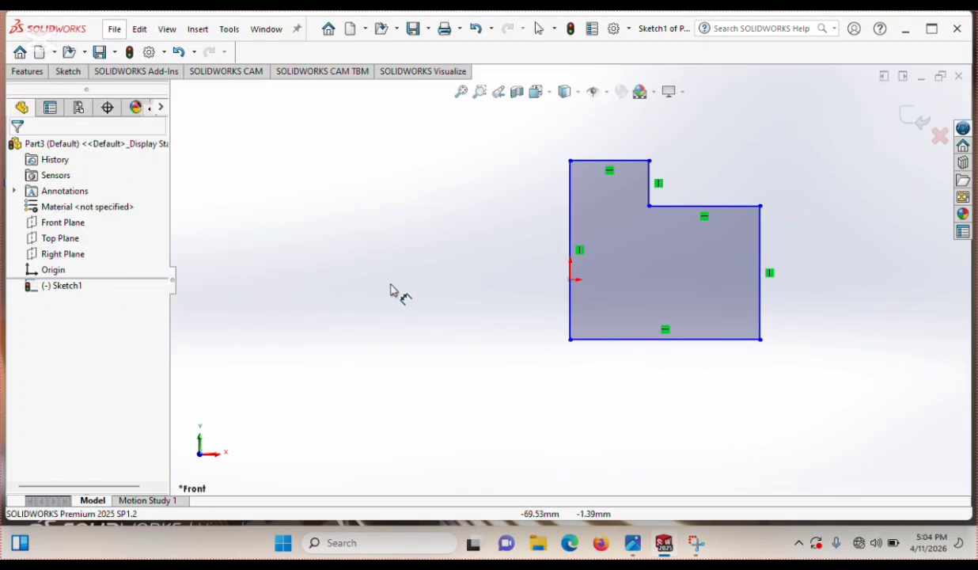
{"action": "mouse_move", "coordinate": [629, 543]}
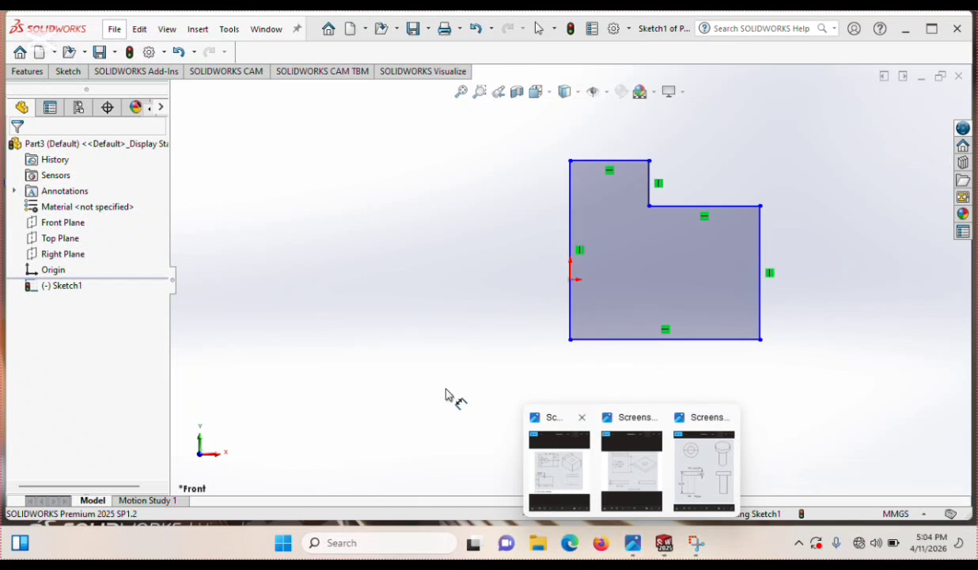
{"action": "left_click", "coordinate": [543, 469]}
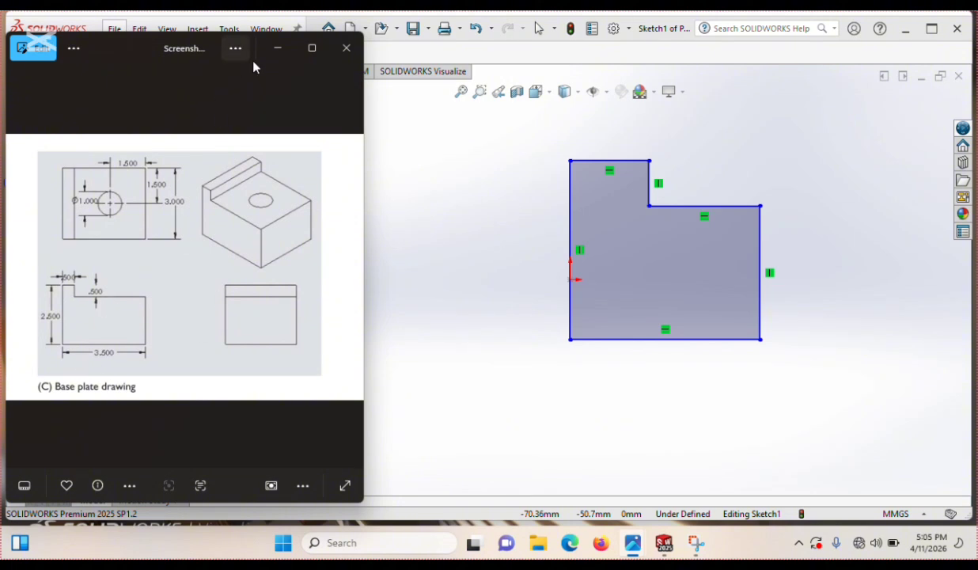
{"action": "left_click", "coordinate": [277, 47]}
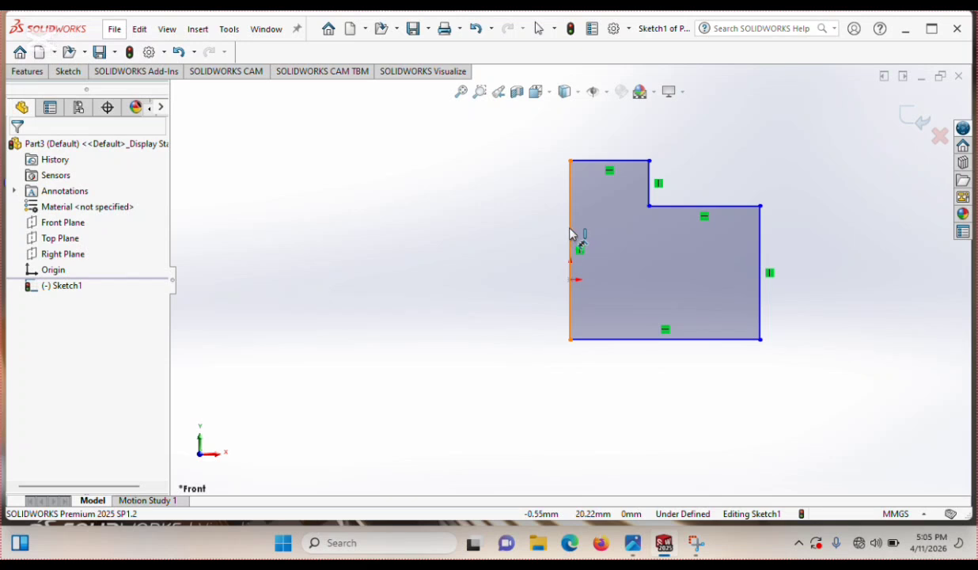
{"action": "left_click", "coordinate": [569, 234]}
{"action": "left_click", "coordinate": [513, 239]}
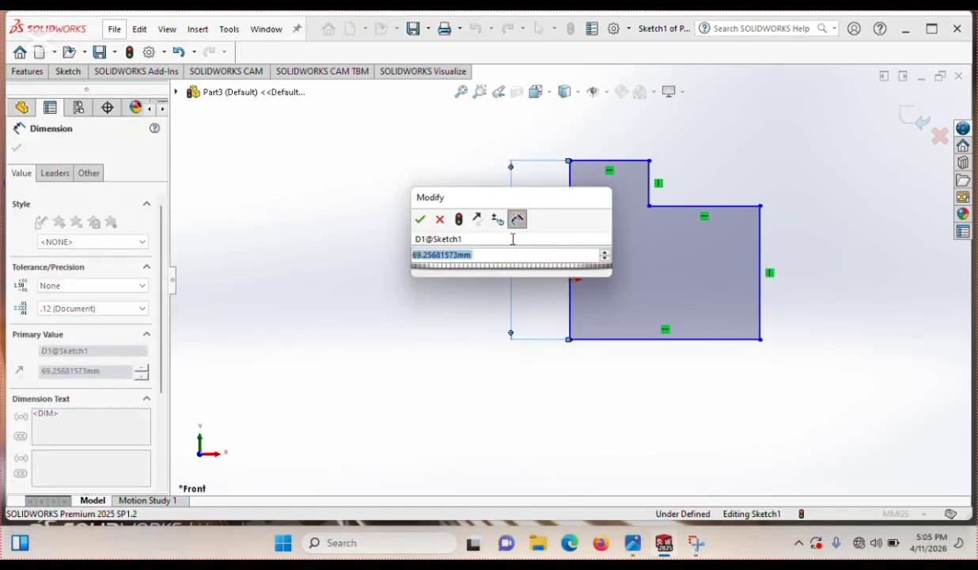
{"action": "type", "text": "2.5"}
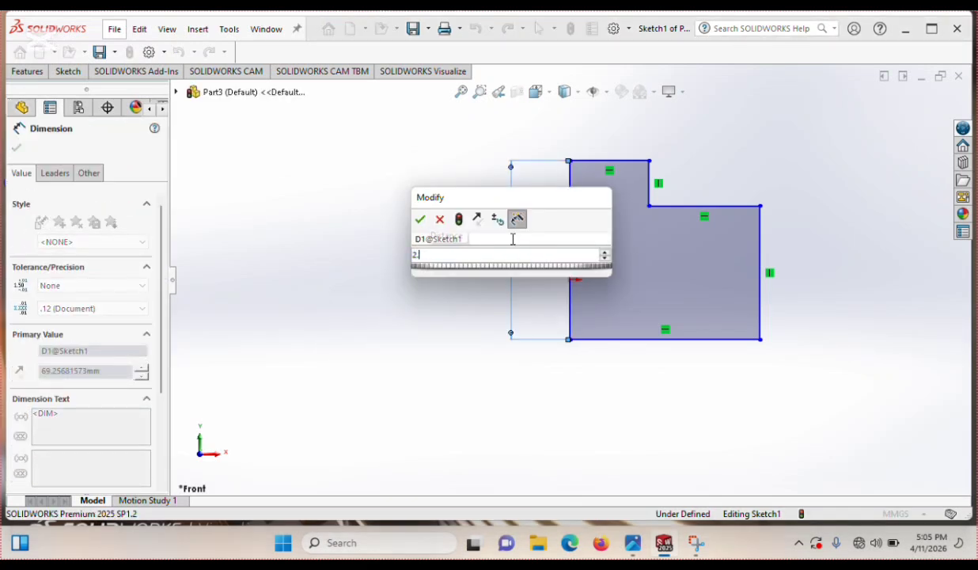
{"action": "key", "text": "Return"}
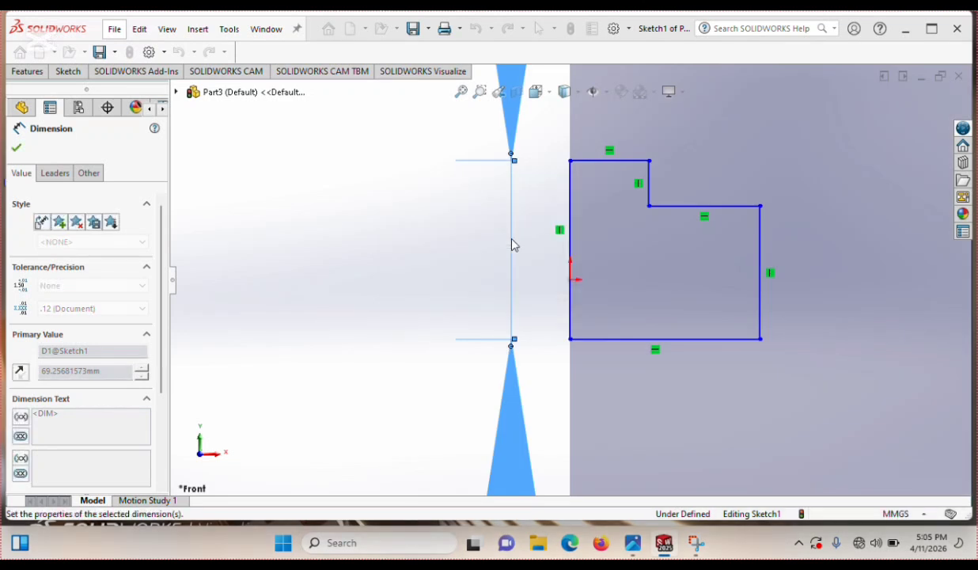
Dimension the profile's short top edge to 0.5 mm.
{"action": "left_click", "coordinate": [620, 162]}
{"action": "left_click", "coordinate": [614, 137]}
{"action": "key", "text": "BackSpace"}
{"action": "type", "text": ".8"}
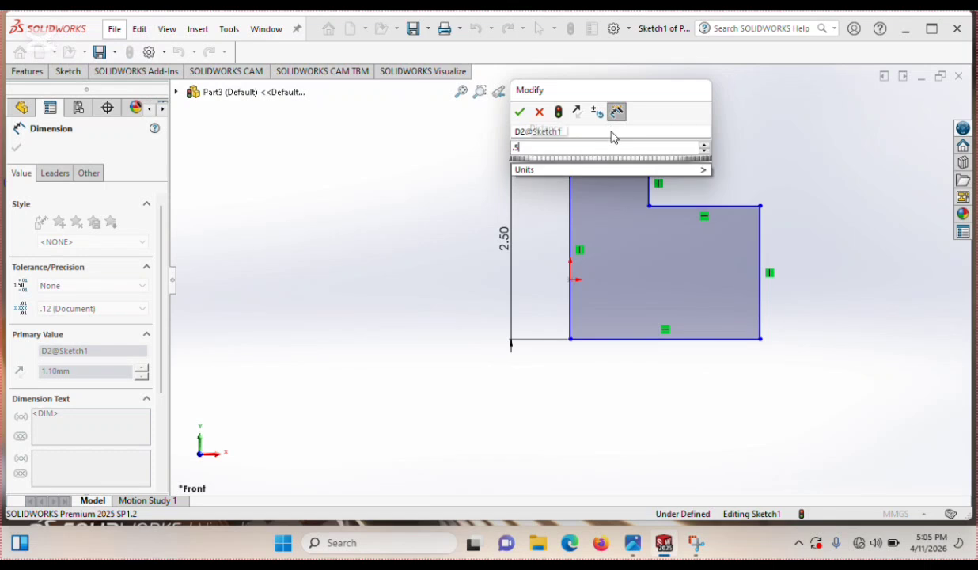
{"action": "key", "text": "Return"}
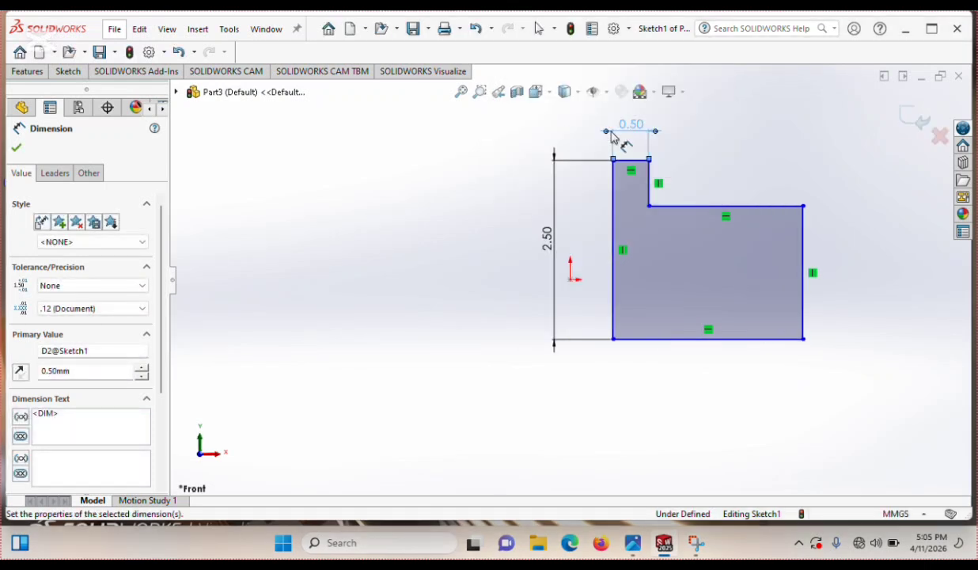
Check the overall length in the base plate drawing and dimension the profile's bottom edge to 3.5 mm.
{"action": "left_click", "coordinate": [696, 207]}
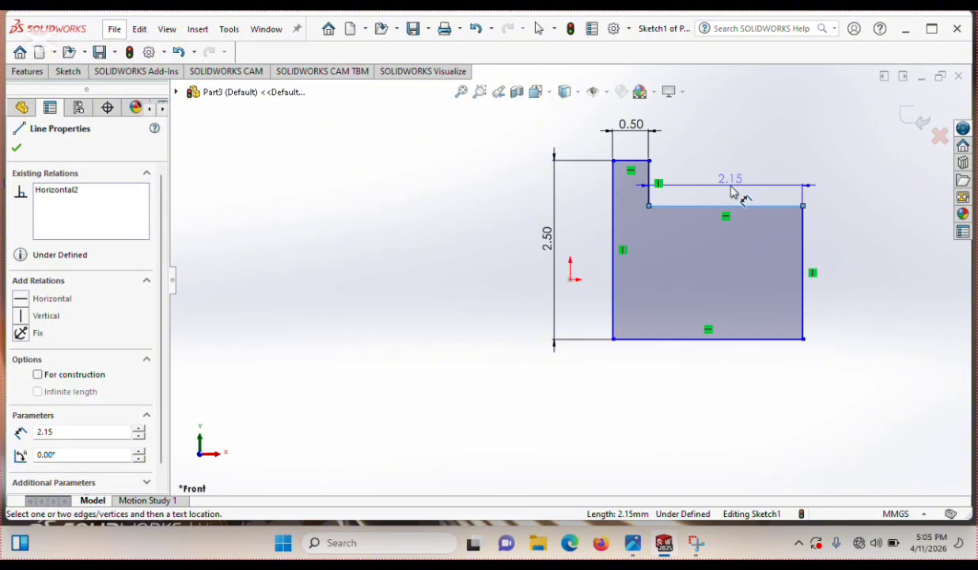
{"action": "key", "text": "Escape"}
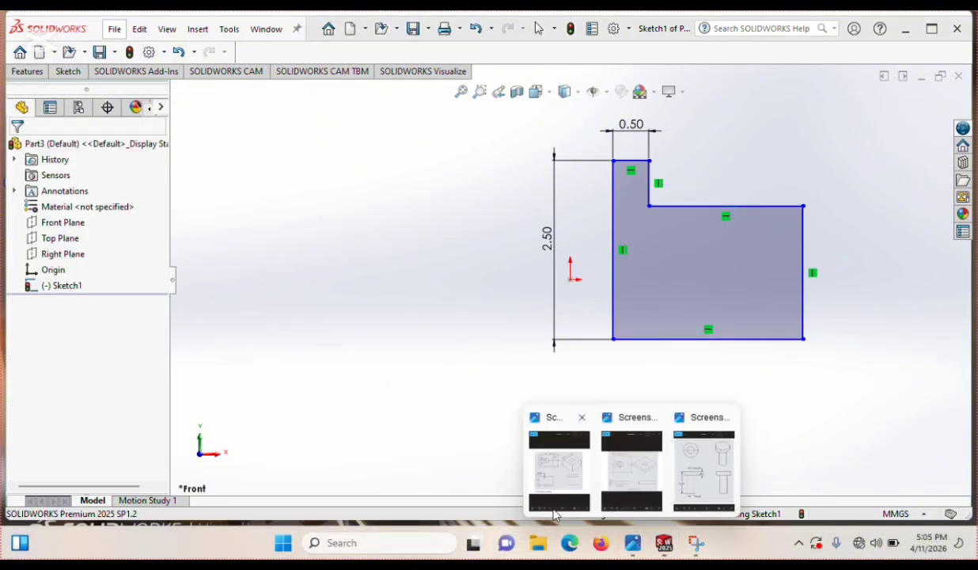
{"action": "left_click", "coordinate": [581, 481]}
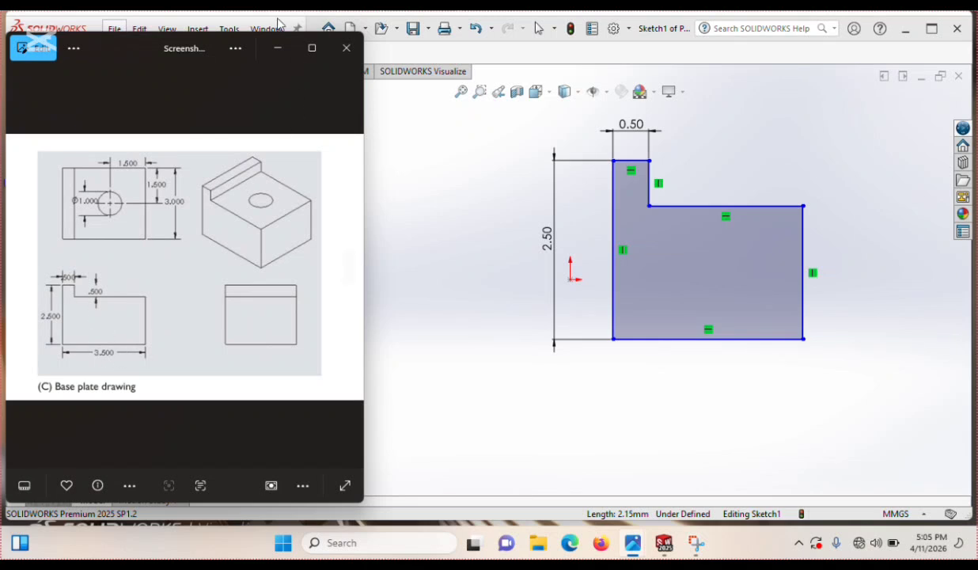
{"action": "left_click", "coordinate": [277, 48]}
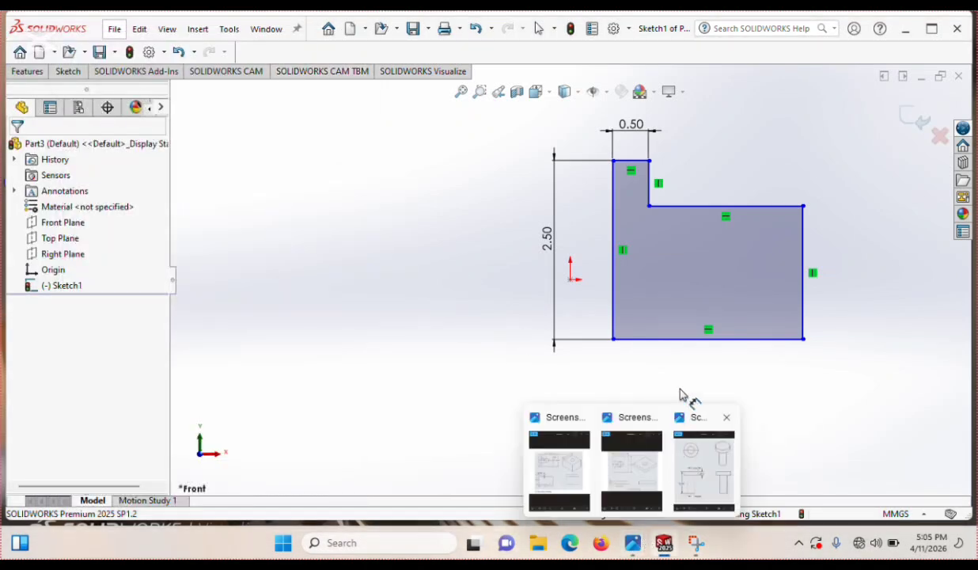
{"action": "left_click", "coordinate": [661, 340]}
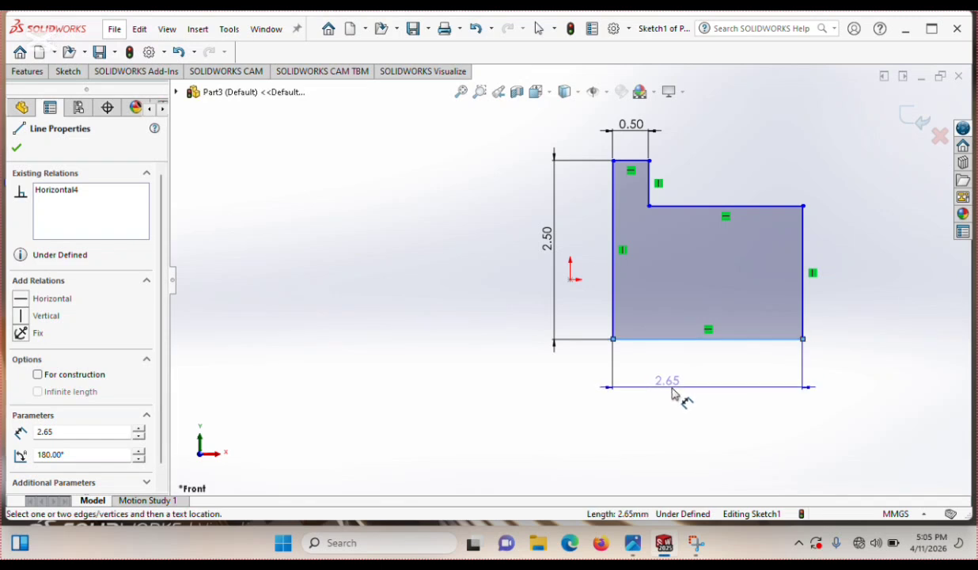
{"action": "left_click", "coordinate": [690, 388]}
{"action": "type", "text": "3.5"}
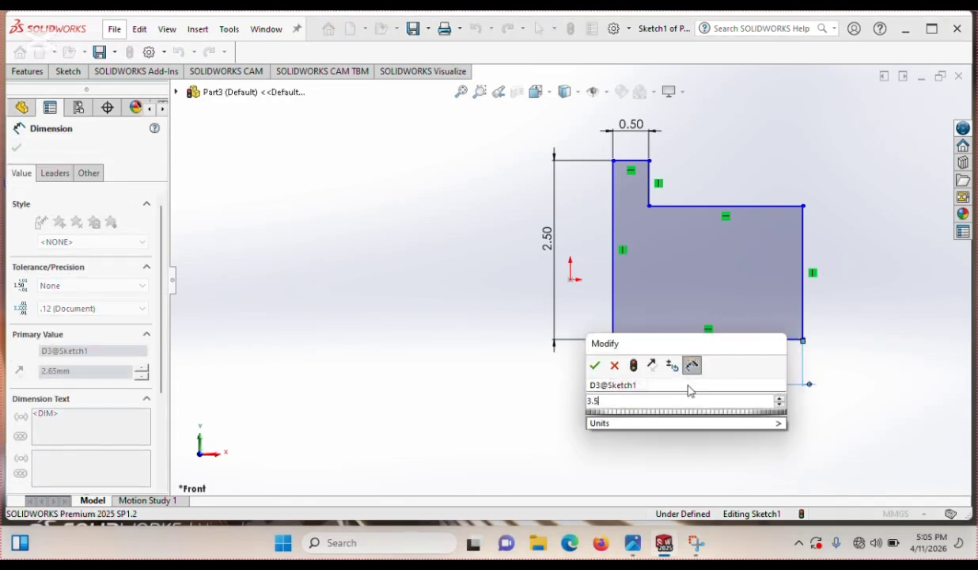
{"action": "key", "text": "Return"}
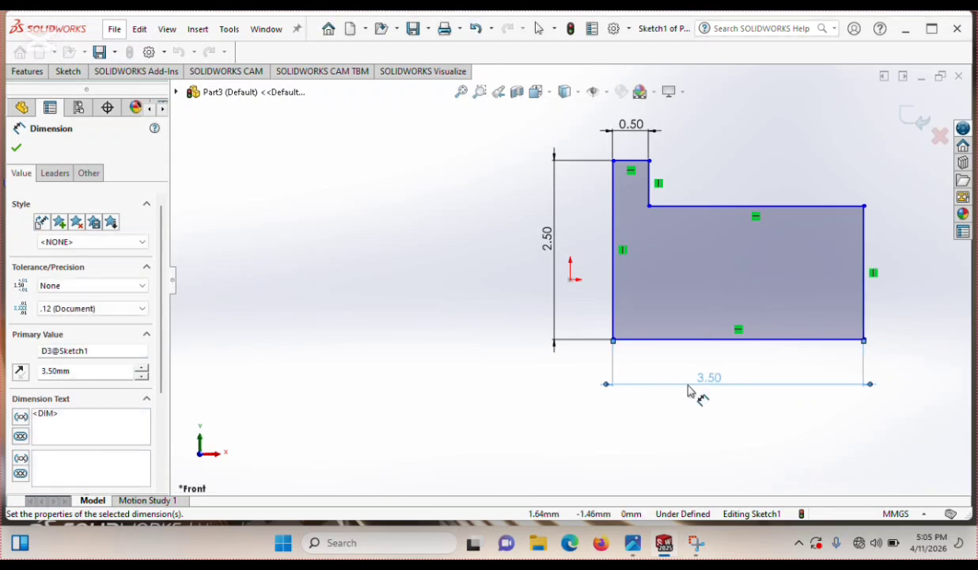
Dimension the short vertical edge of the step to 0.5 mm and finish dimensioning the profile.
{"action": "left_click", "coordinate": [650, 183]}
{"action": "left_click", "coordinate": [709, 190]}
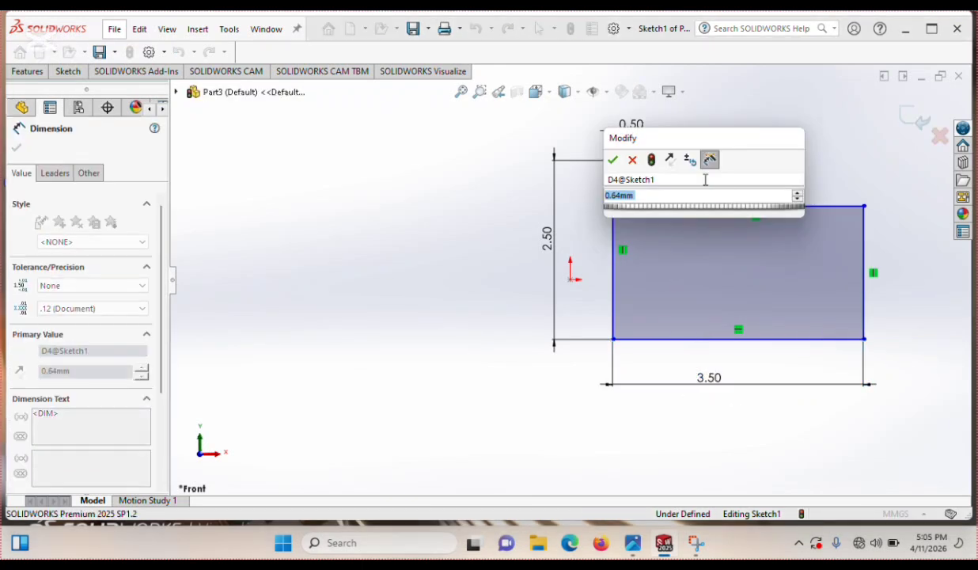
{"action": "key", "text": "BackSpace"}
{"action": "type", "text": ".5"}
{"action": "key", "text": "Return"}
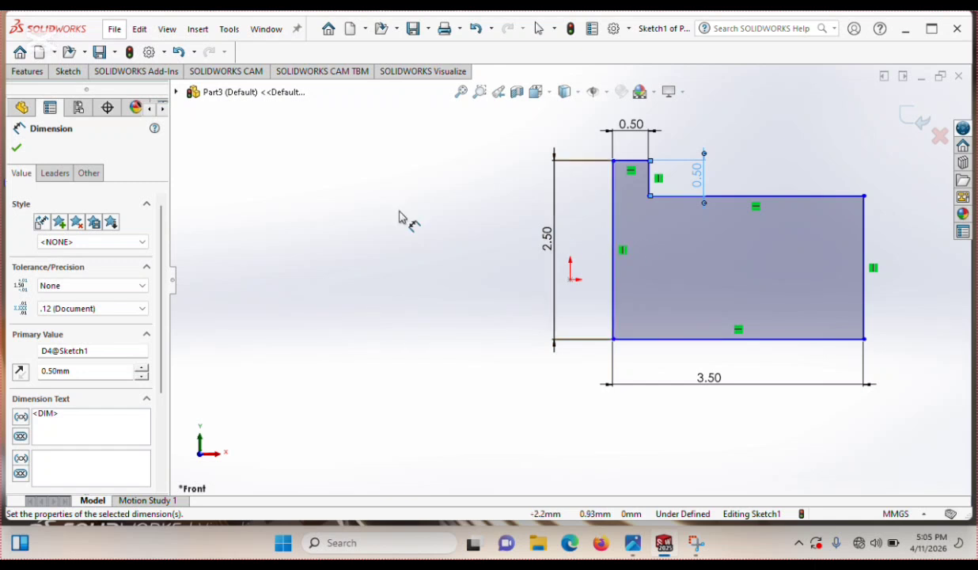
{"action": "left_click", "coordinate": [20, 150]}
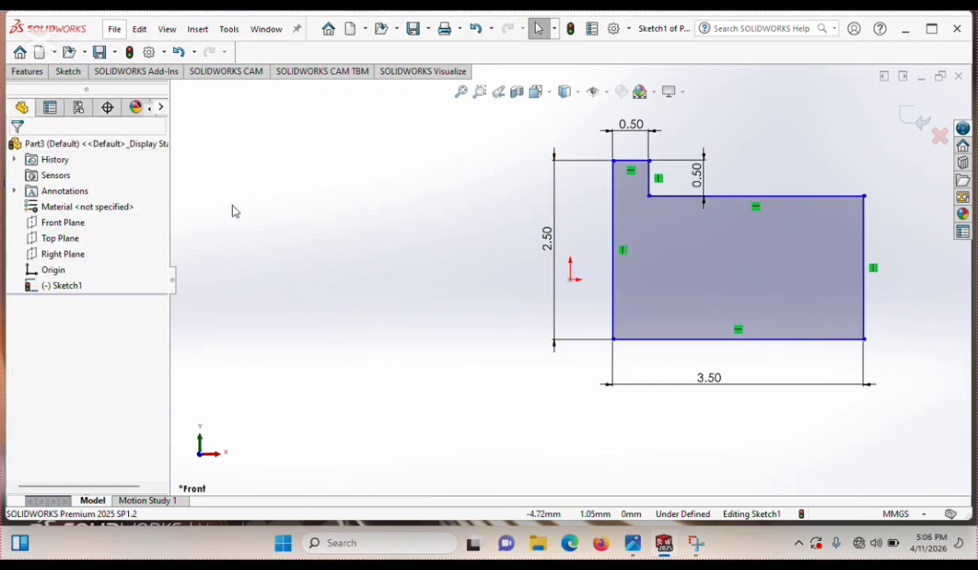
Check the plate's depth in the base plate drawing and extrude the stepped profile as a blind boss 3 mm deep.
{"action": "left_click", "coordinate": [636, 544]}
{"action": "left_click", "coordinate": [561, 474]}
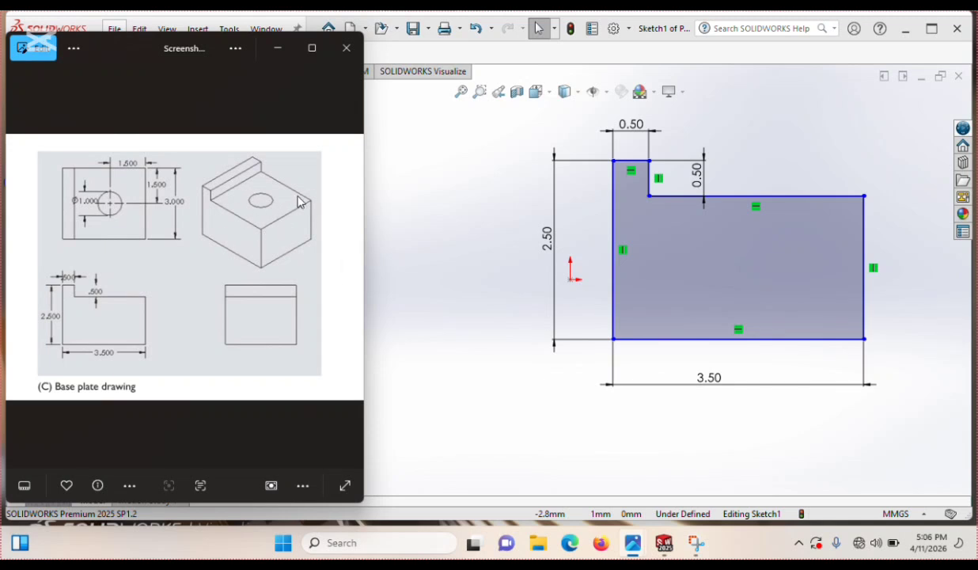
{"action": "left_click", "coordinate": [274, 50]}
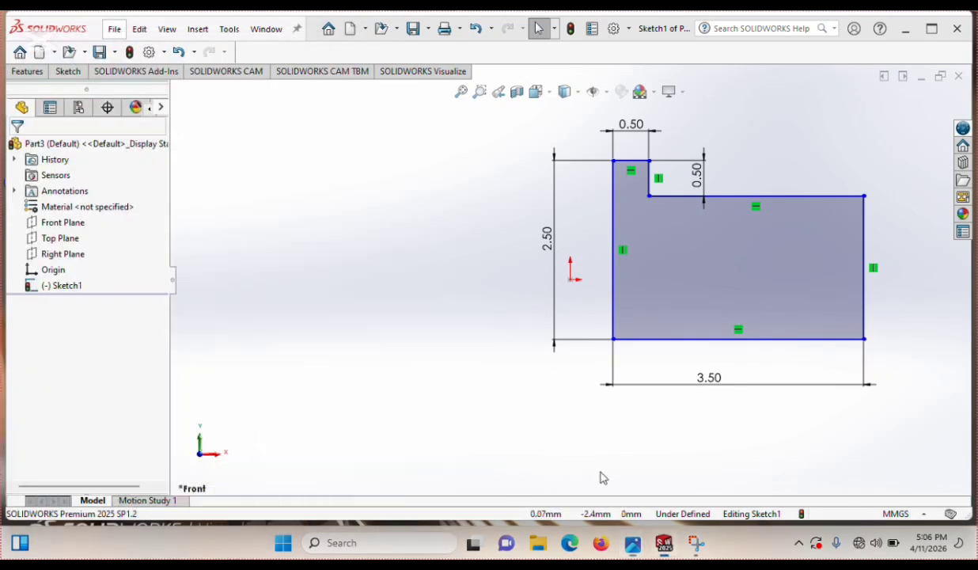
{"action": "left_click", "coordinate": [27, 72]}
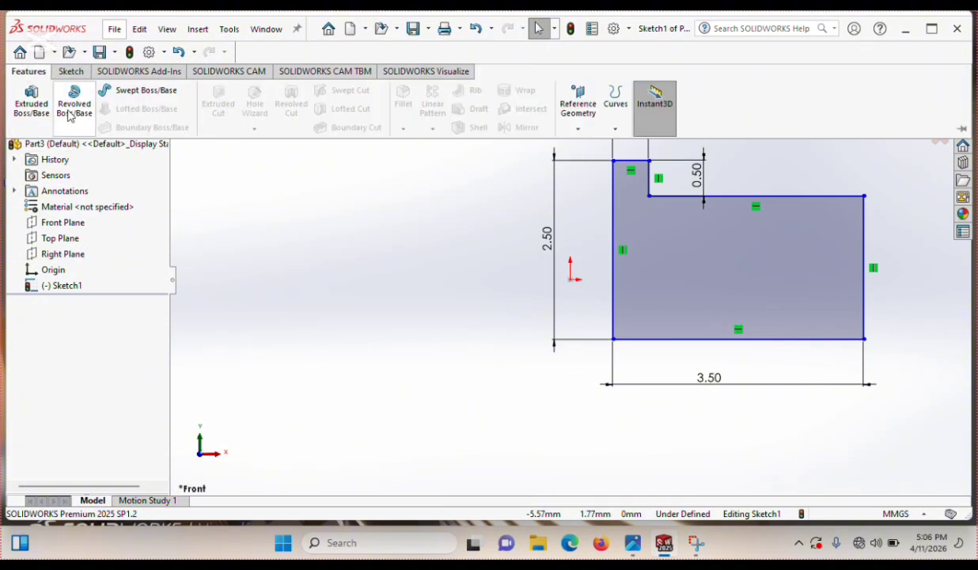
{"action": "left_click", "coordinate": [33, 103]}
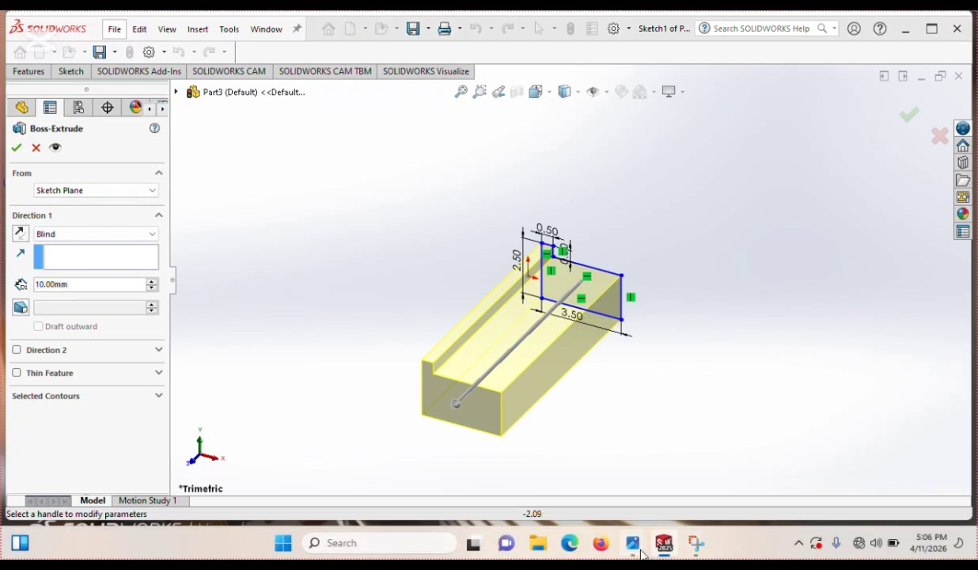
{"action": "mouse_move", "coordinate": [648, 556]}
{"action": "left_click", "coordinate": [587, 478]}
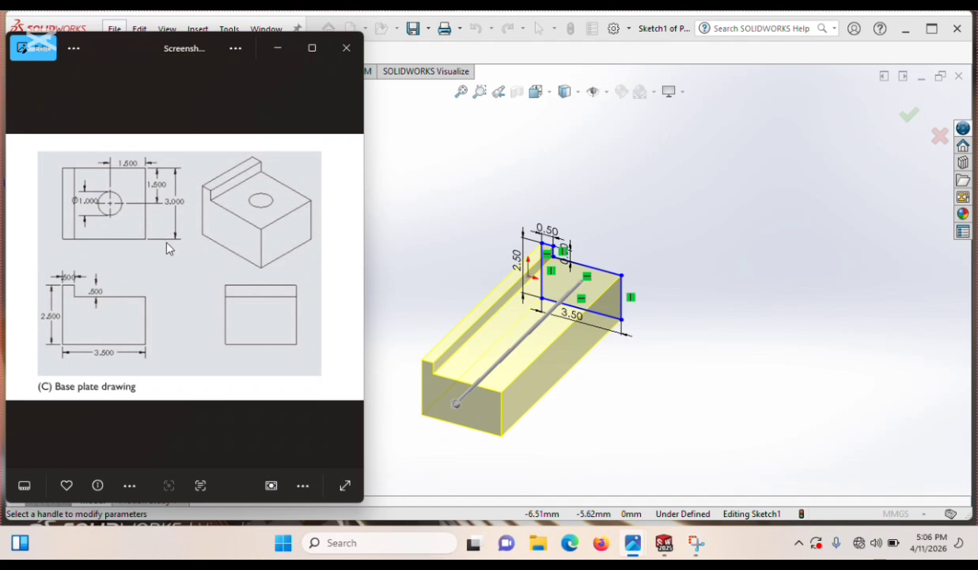
{"action": "left_click", "coordinate": [275, 48]}
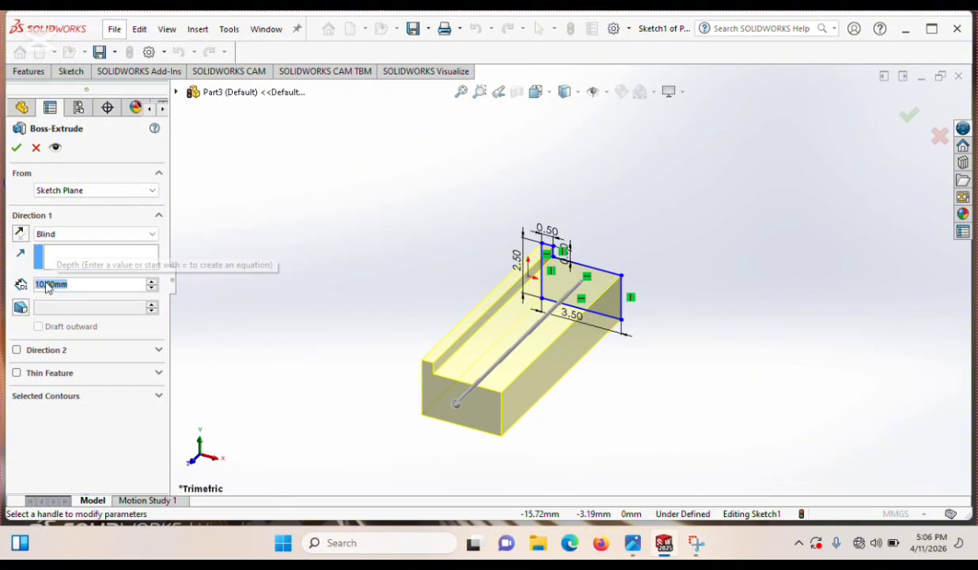
{"action": "type", "text": "3"}
{"action": "key", "text": "Return"}
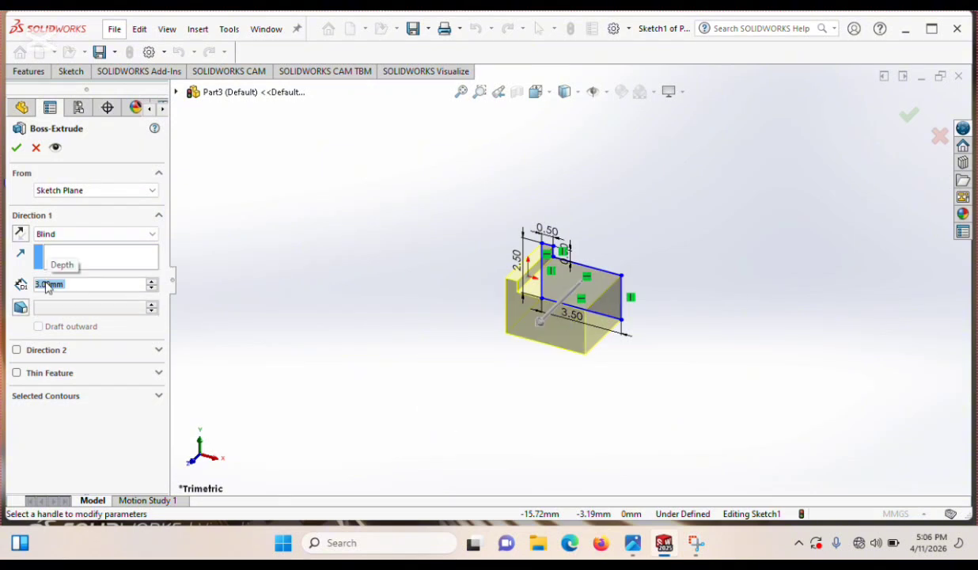
{"action": "left_click", "coordinate": [15, 148]}
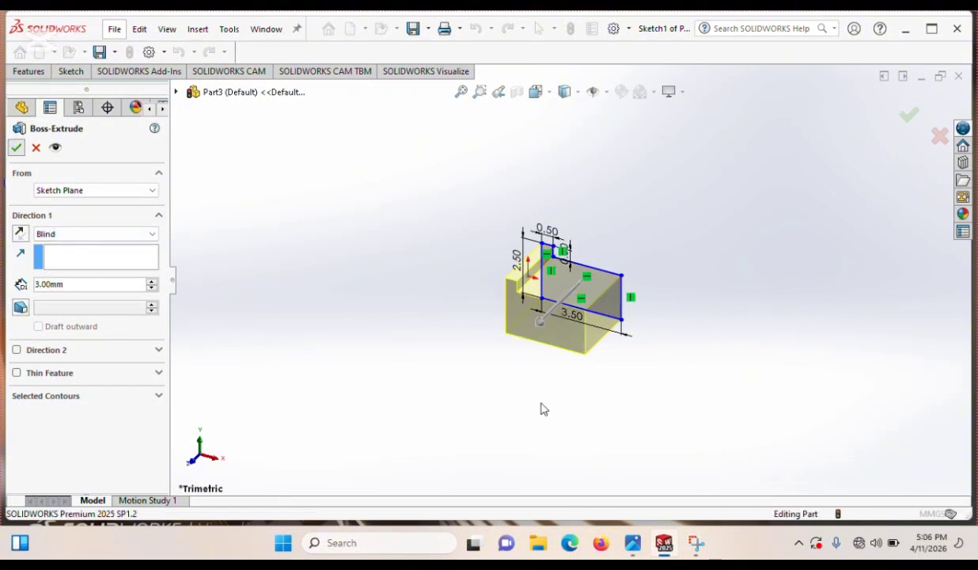
Sketch a circle with a radius of about 0.77 mm on the large upper face beside the raised lip, viewed normal to it.
{"action": "middle_click_drag", "start_coordinate": [714, 328], "coordinate": [698, 277]}
{"action": "left_click", "coordinate": [536, 92]}
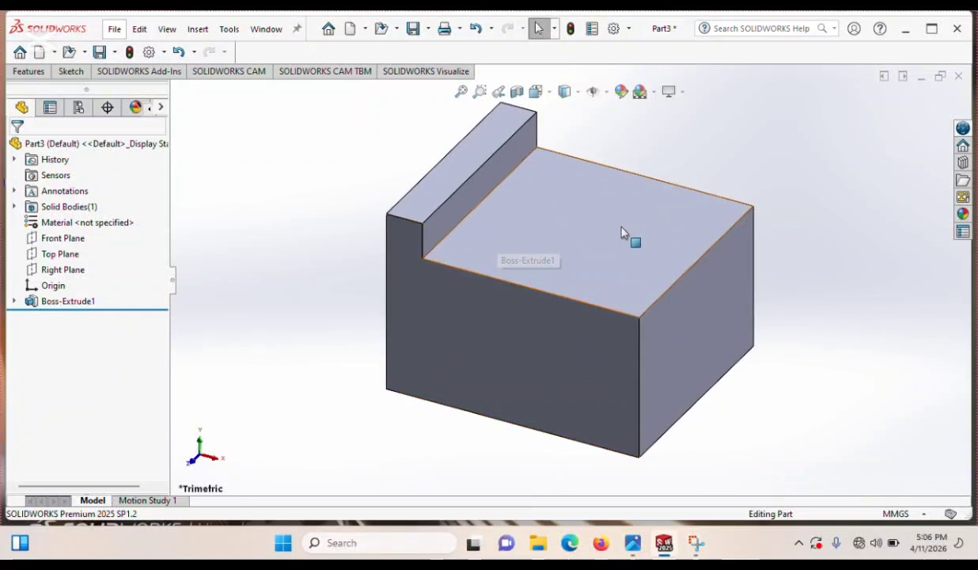
{"action": "left_click", "coordinate": [570, 224]}
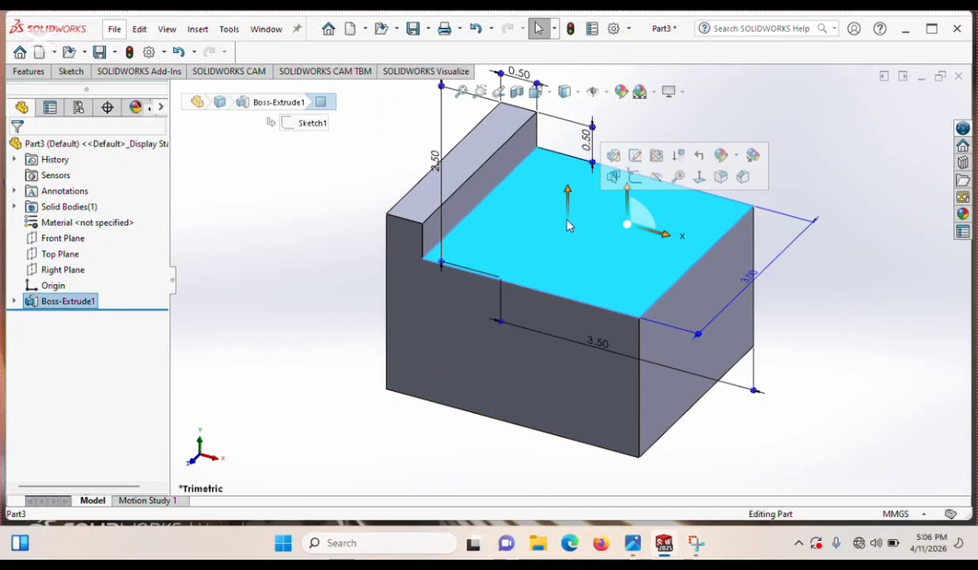
{"action": "left_click", "coordinate": [700, 179]}
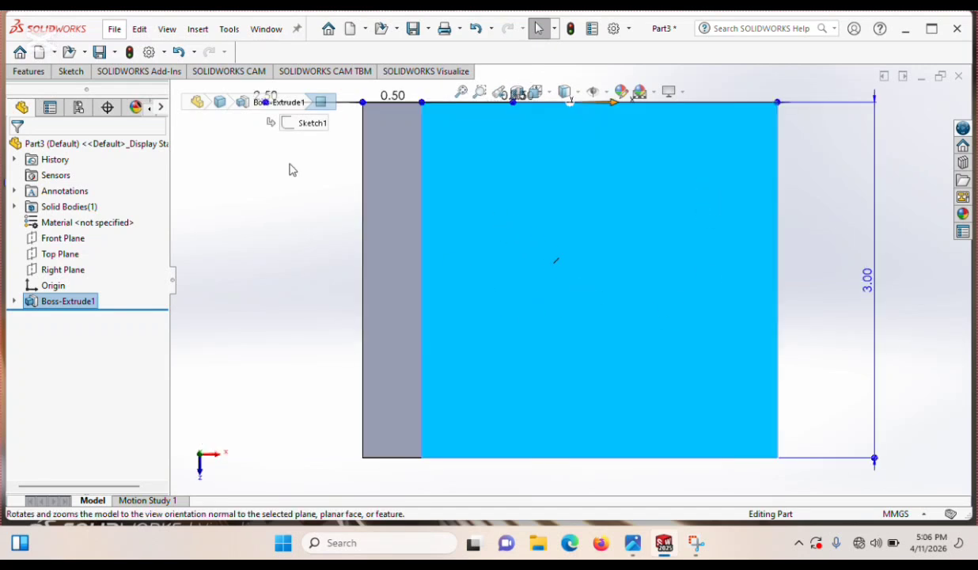
{"action": "left_click", "coordinate": [73, 72]}
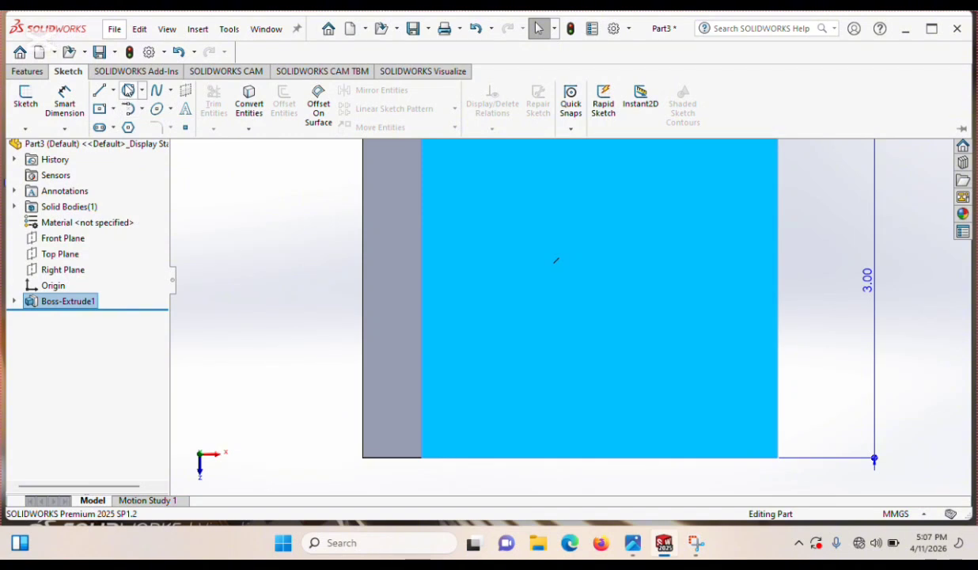
{"action": "left_click", "coordinate": [129, 92]}
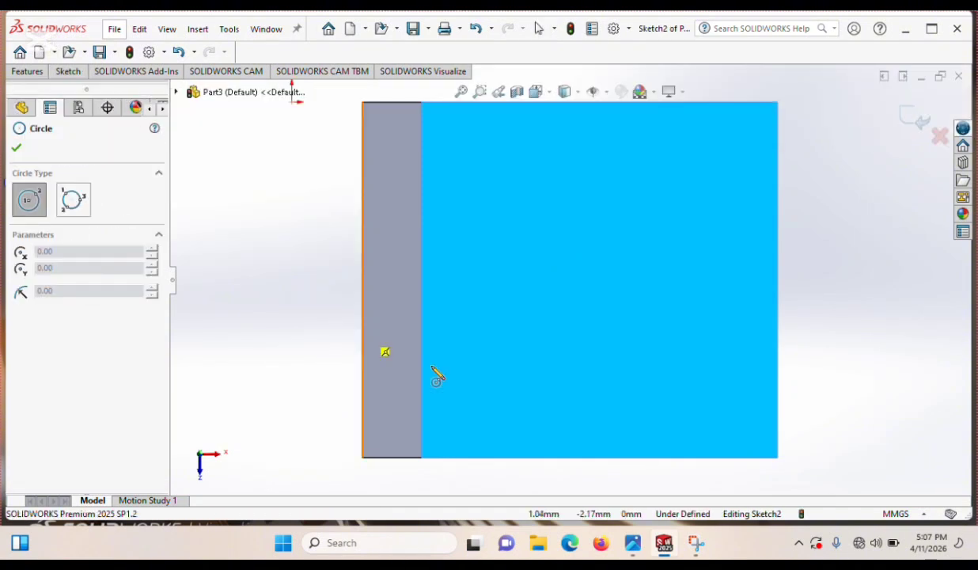
{"action": "left_click", "coordinate": [577, 245]}
{"action": "left_click", "coordinate": [579, 336]}
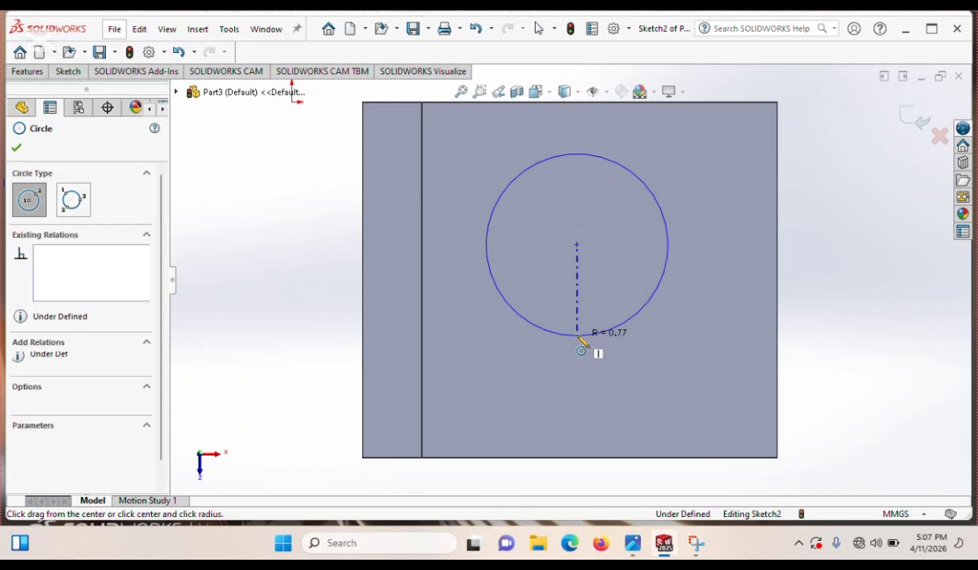
{"action": "left_click", "coordinate": [17, 148]}
{"action": "key", "text": "Escape"}
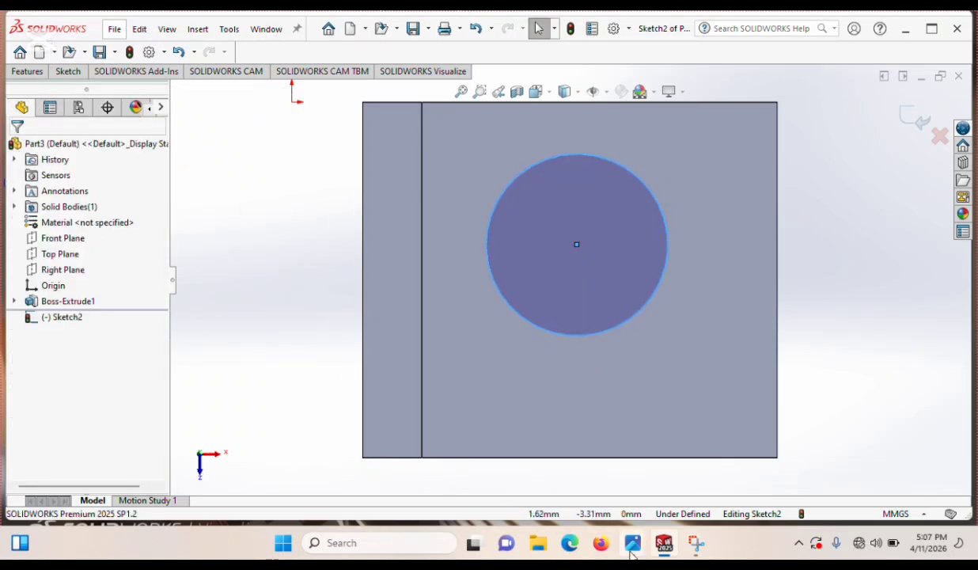
Check the hole's position in the base plate drawing and dimension the circle's centre 1.5 mm from the raised lip's inner edge.
{"action": "mouse_move", "coordinate": [642, 555]}
{"action": "left_click", "coordinate": [593, 486]}
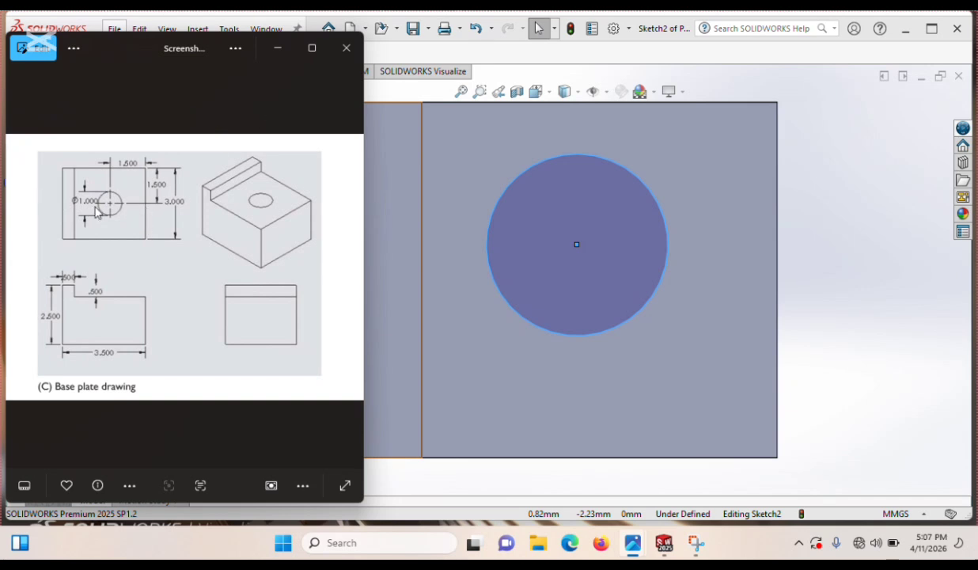
{"action": "left_click", "coordinate": [277, 49]}
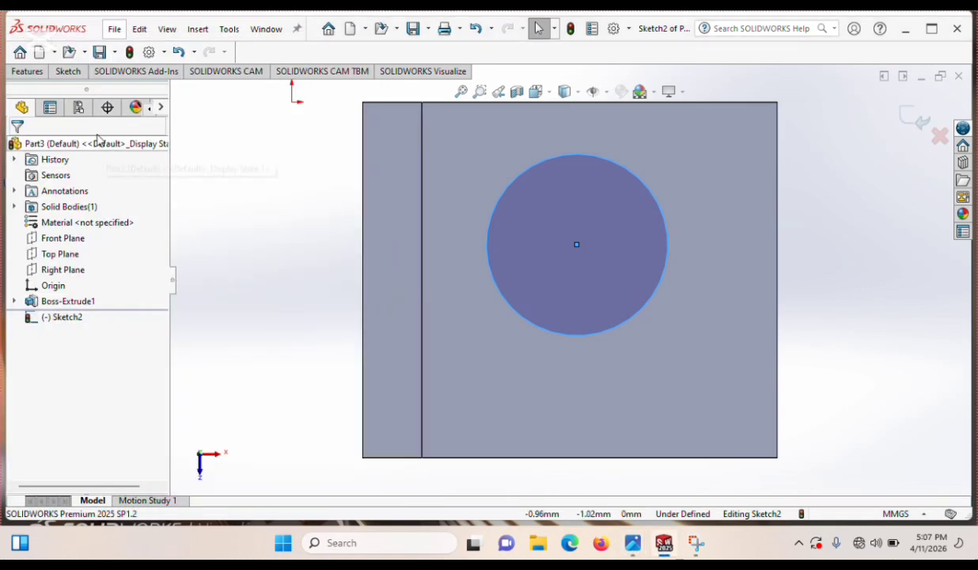
{"action": "left_click", "coordinate": [79, 72]}
{"action": "left_click", "coordinate": [65, 100]}
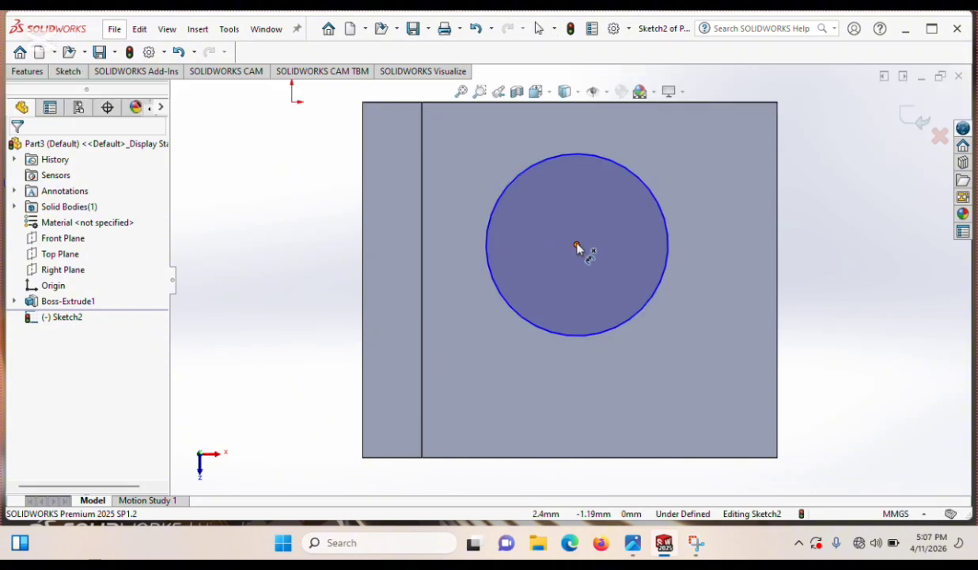
{"action": "left_click", "coordinate": [577, 246]}
{"action": "left_click", "coordinate": [423, 237]}
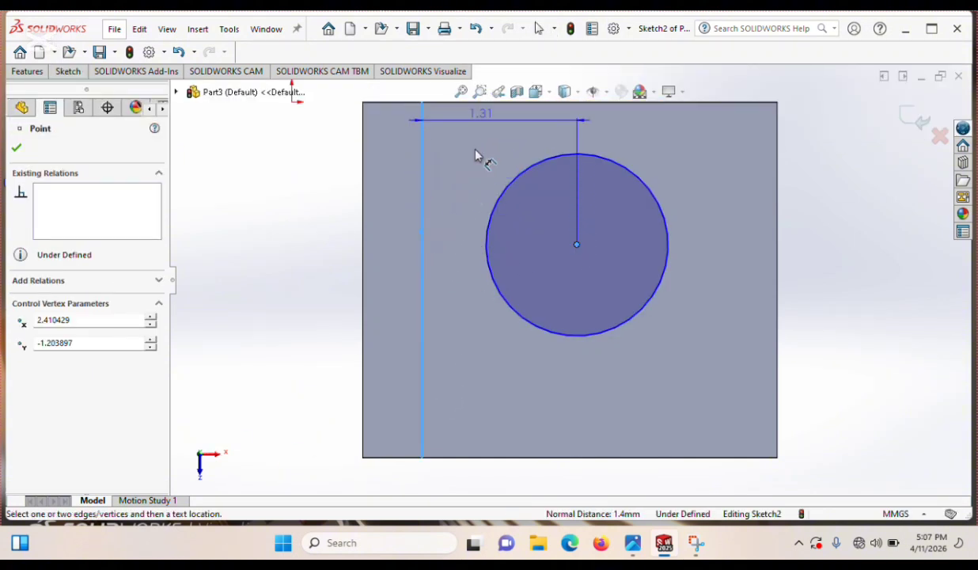
{"action": "left_click", "coordinate": [478, 475]}
{"action": "left_click", "coordinate": [478, 478]}
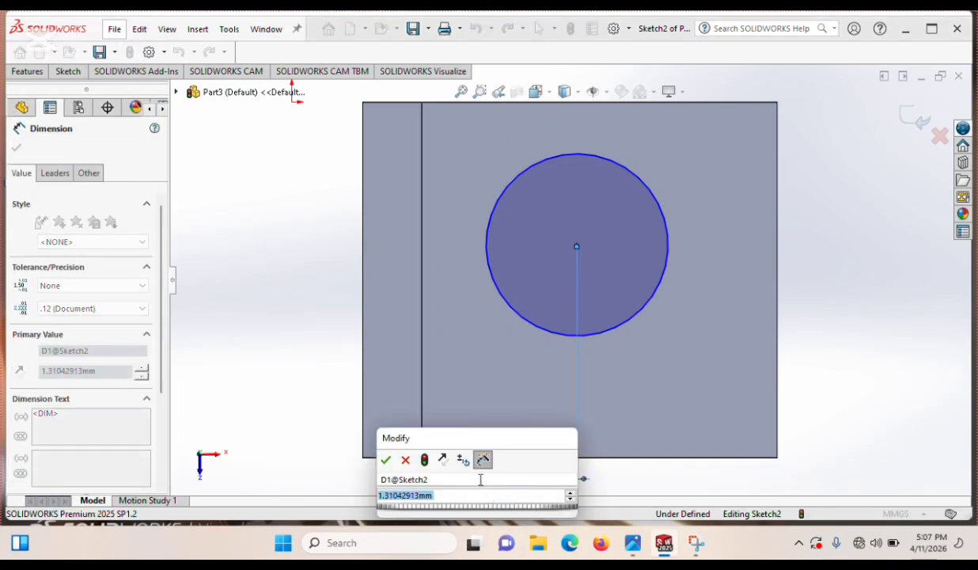
{"action": "type", "text": "1.5"}
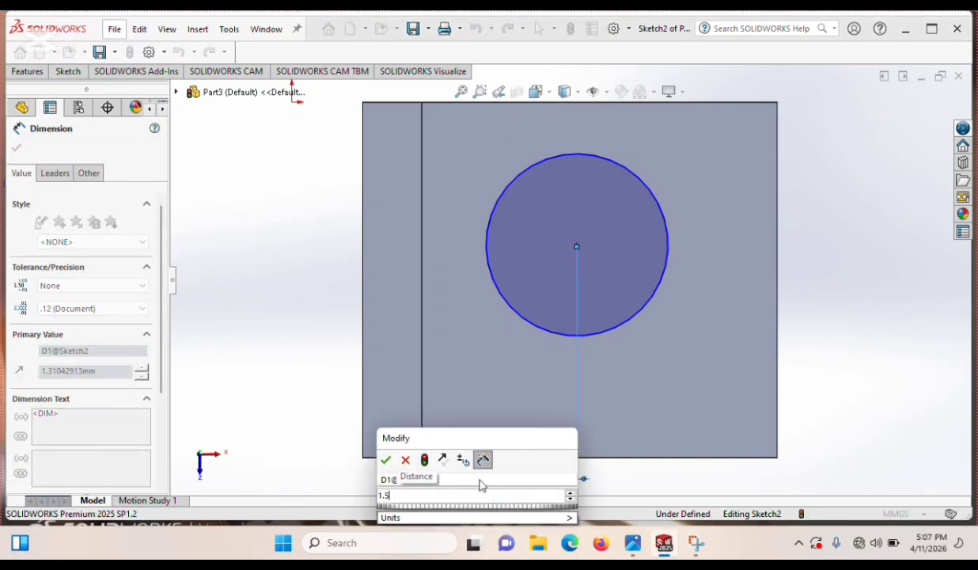
{"action": "key", "text": "Return"}
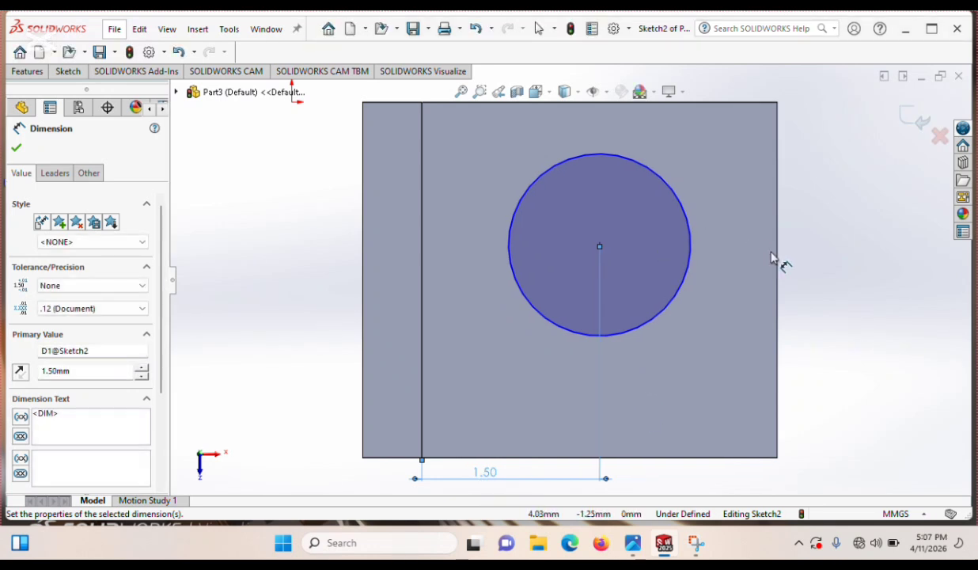
Dimension the circle's centre 1.5 mm from the plate's upper edge, perpendicular to the raised lip.
{"action": "left_click", "coordinate": [739, 102]}
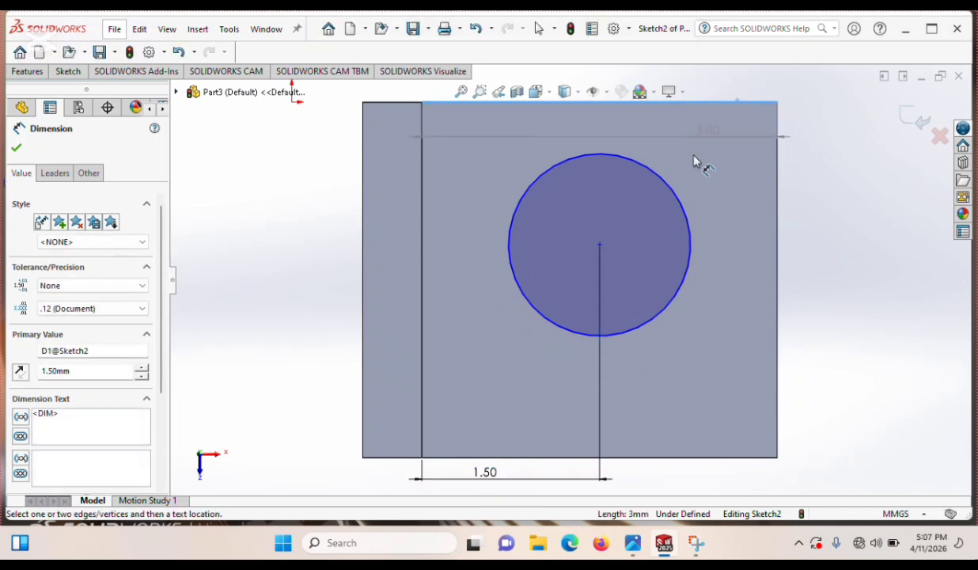
{"action": "left_click", "coordinate": [600, 245]}
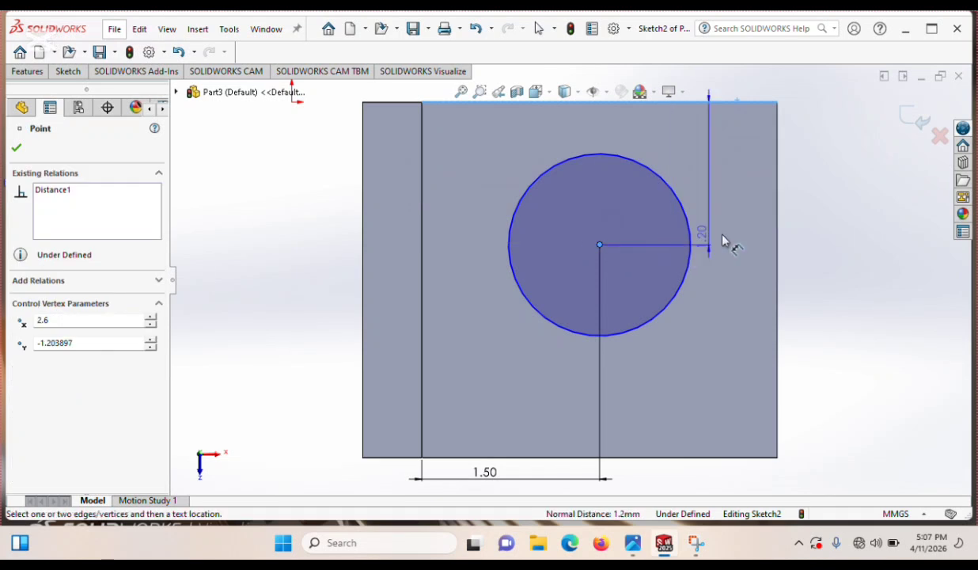
{"action": "left_click", "coordinate": [842, 174]}
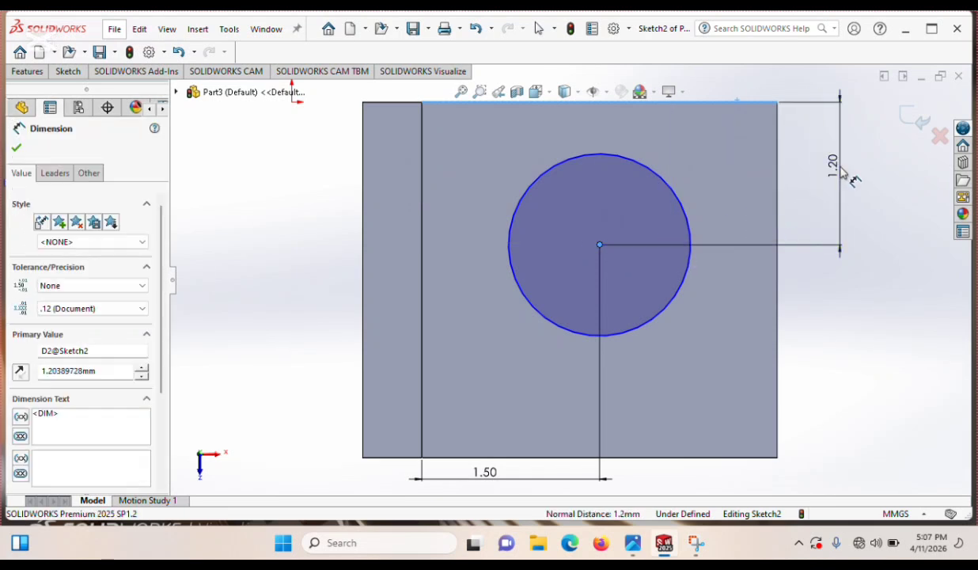
{"action": "type", "text": "1"}
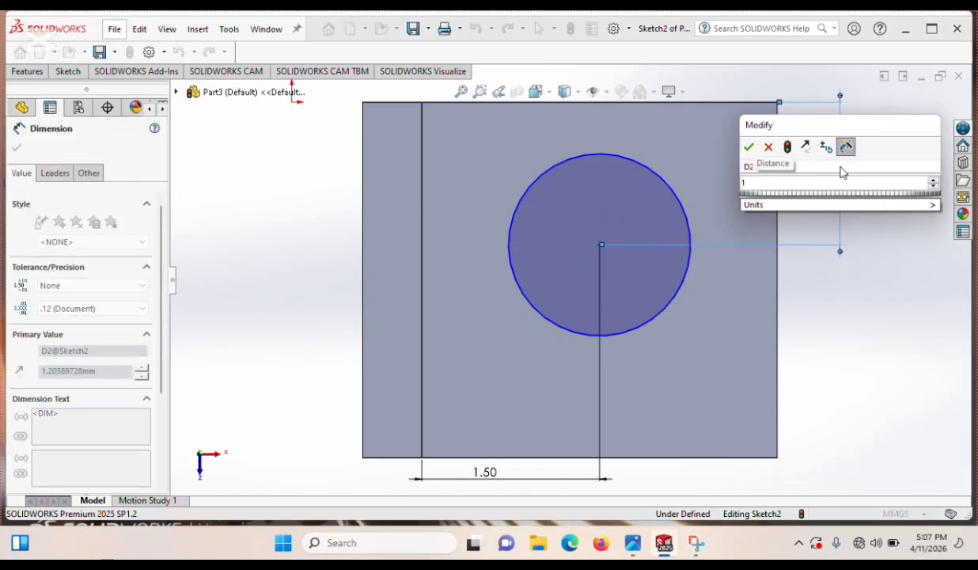
{"action": "type", "text": ".5"}
{"action": "key", "text": "Return"}
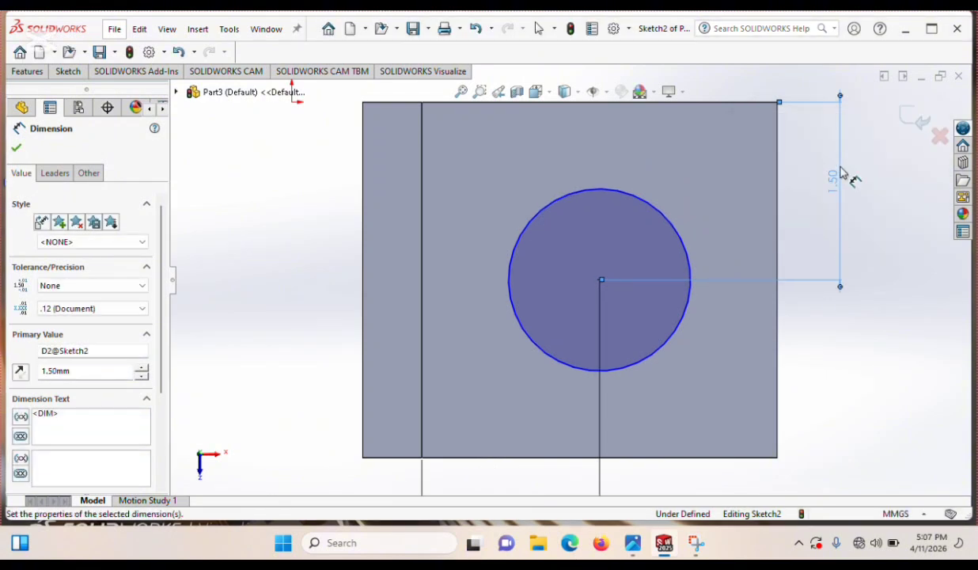
Dimension the circle's diameter to 1 mm and finish dimensioning the sketch.
{"action": "left_click", "coordinate": [519, 231]}
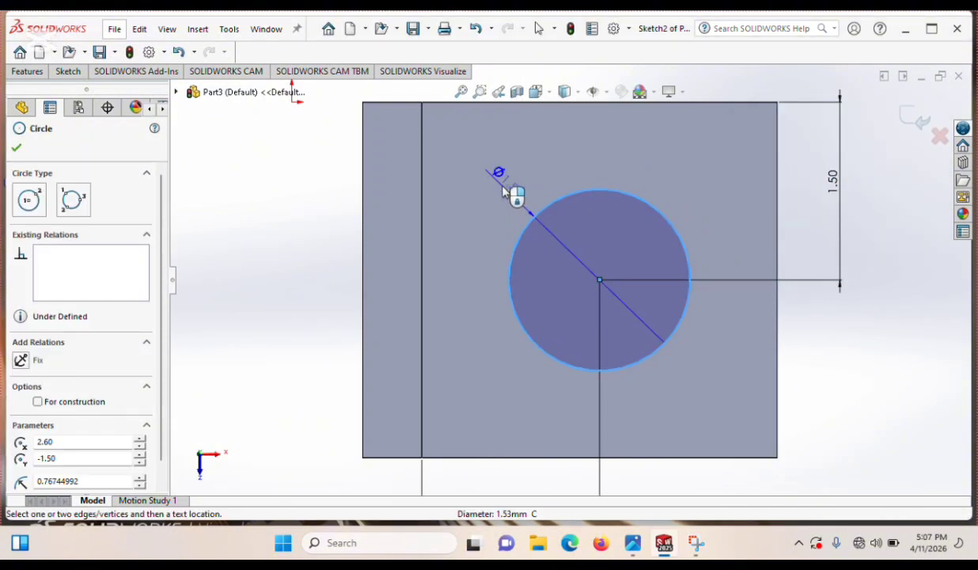
{"action": "left_click", "coordinate": [497, 256]}
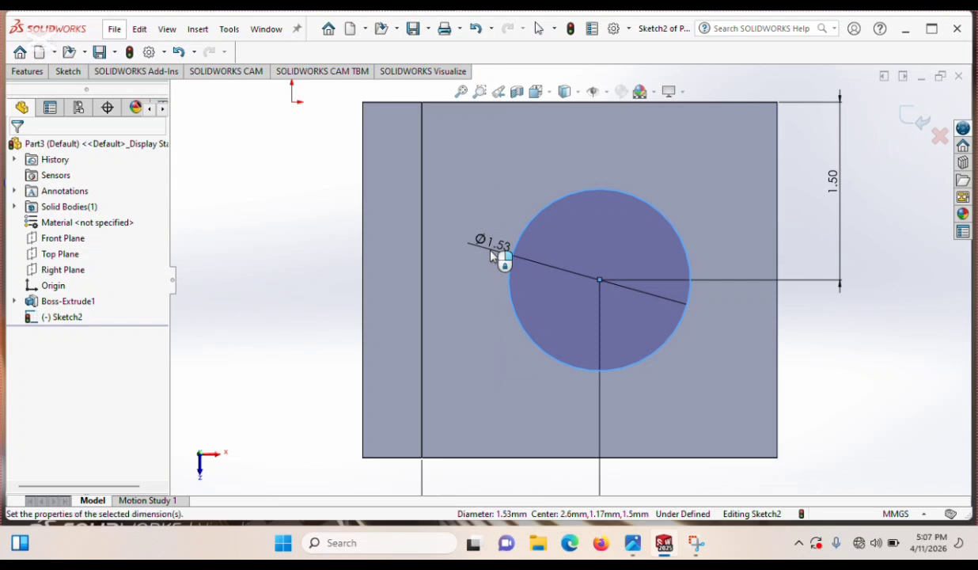
{"action": "type", "text": "1"}
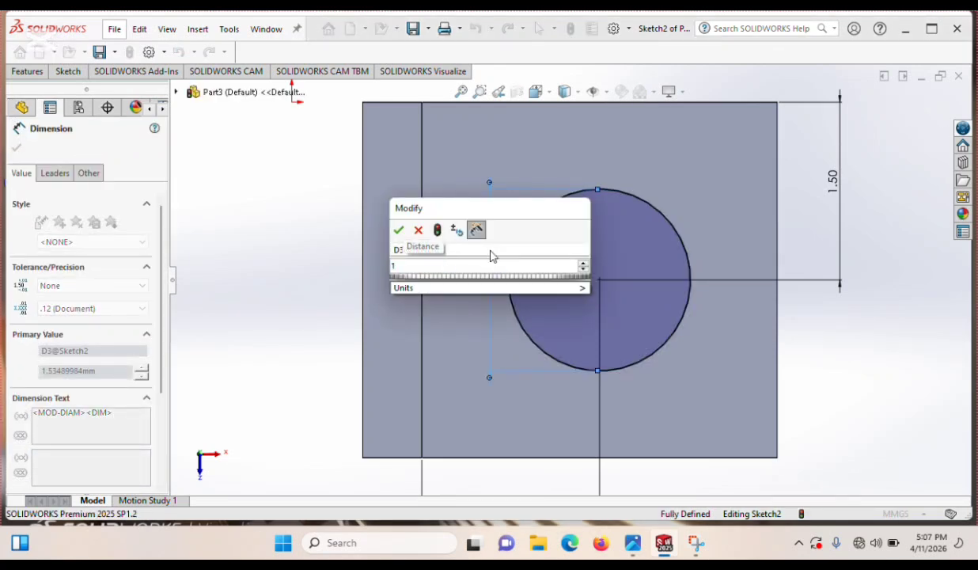
{"action": "key", "text": "Return"}
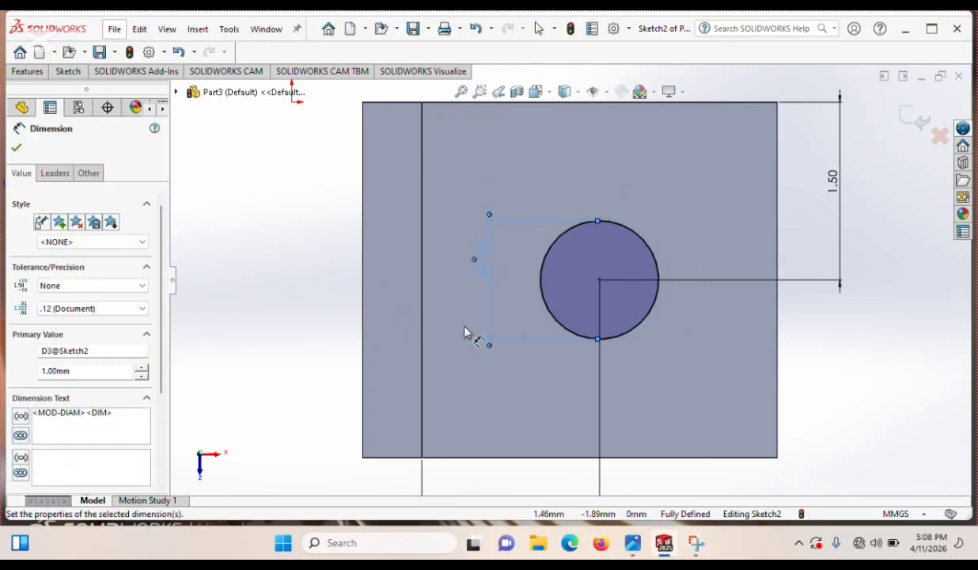
{"action": "left_click", "coordinate": [15, 150]}
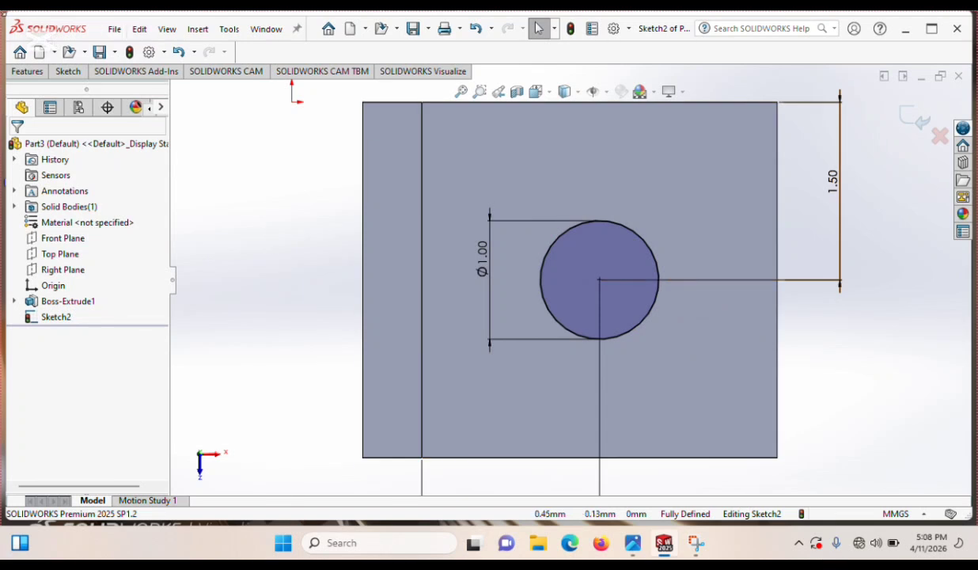
Cut the circle into the block as a blind extruded cut 2.5 mm deep, checking the preview in a trimetric view.
{"action": "left_click", "coordinate": [27, 71]}
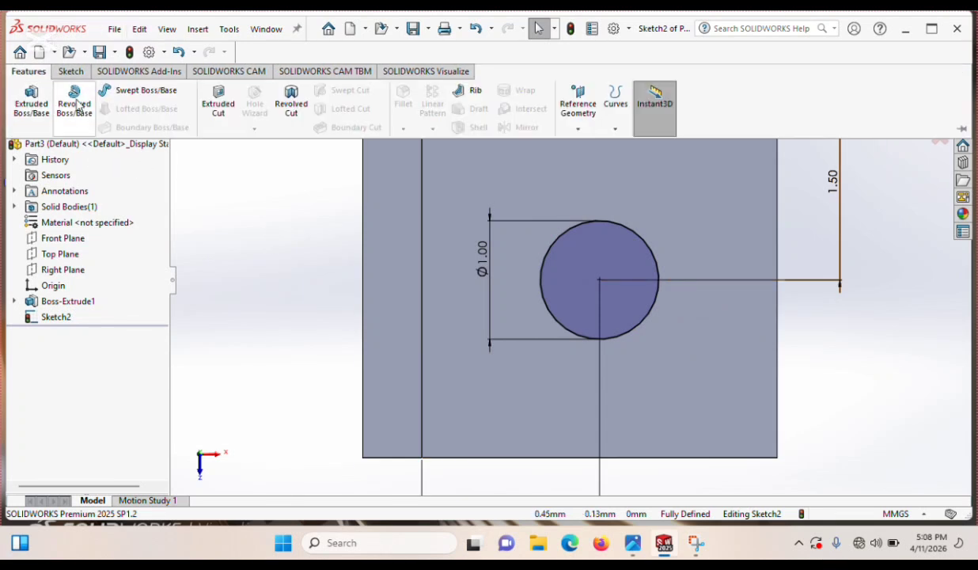
{"action": "left_click", "coordinate": [222, 109]}
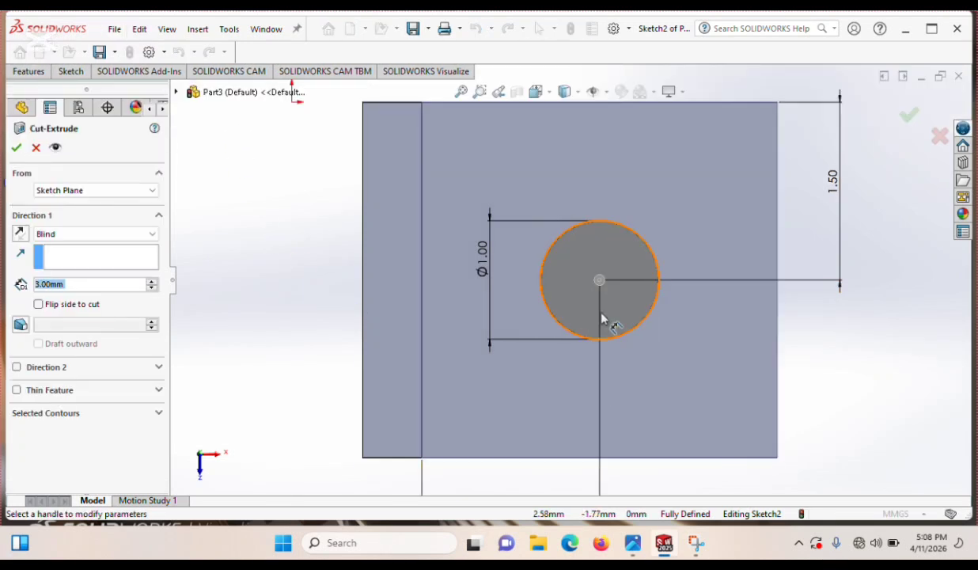
{"action": "left_click", "coordinate": [537, 91]}
{"action": "left_click", "coordinate": [617, 133]}
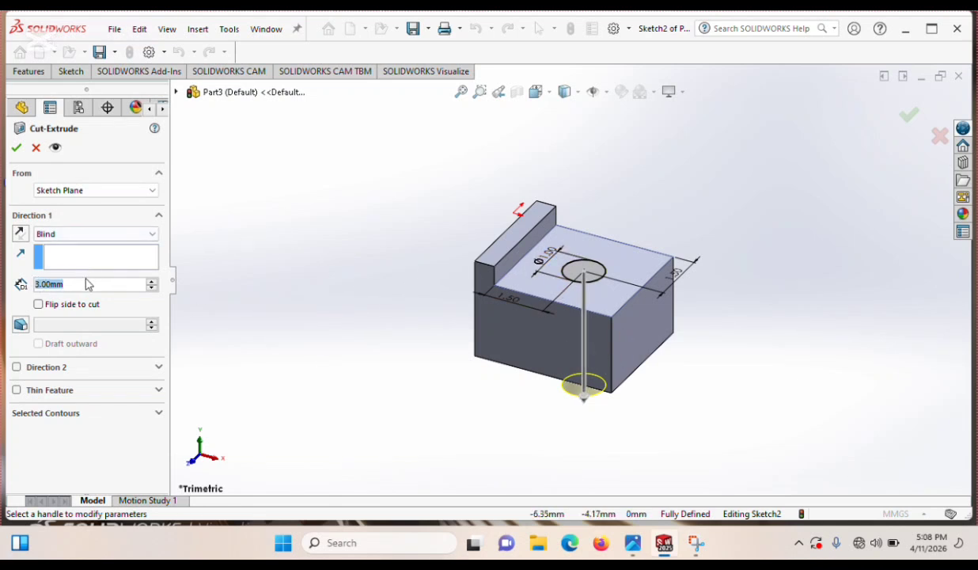
{"action": "type", "text": "2."}
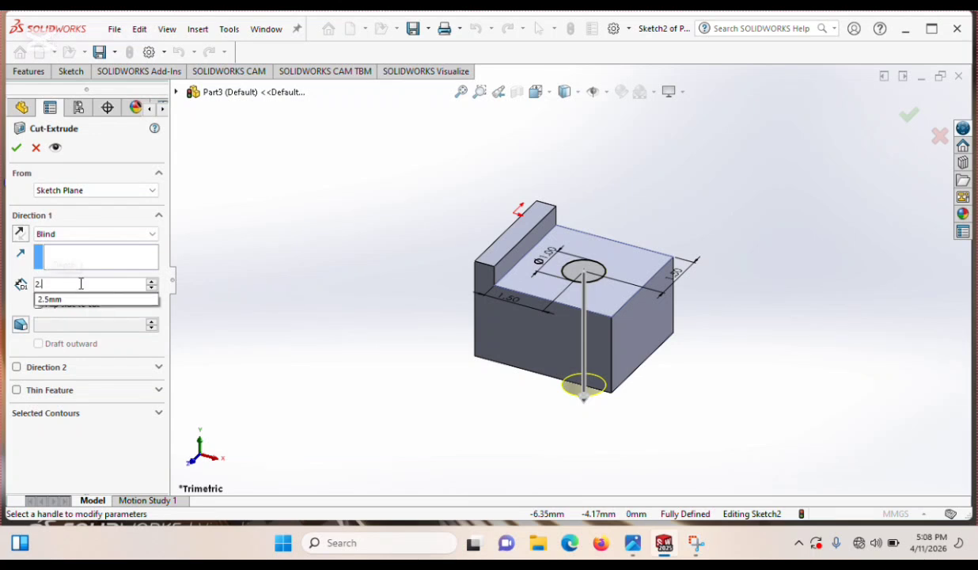
{"action": "type", "text": "5"}
{"action": "key", "text": "Return"}
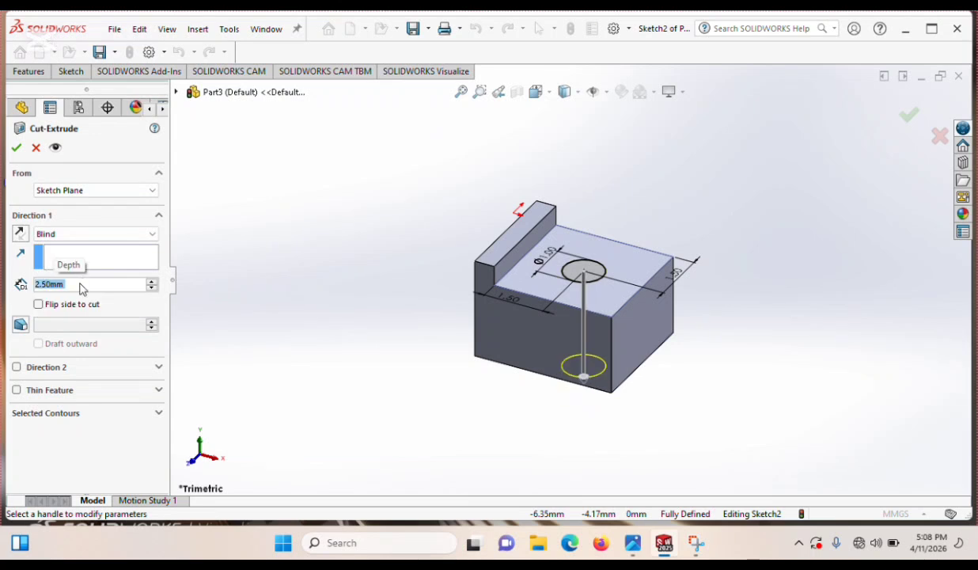
{"action": "left_click", "coordinate": [16, 147]}
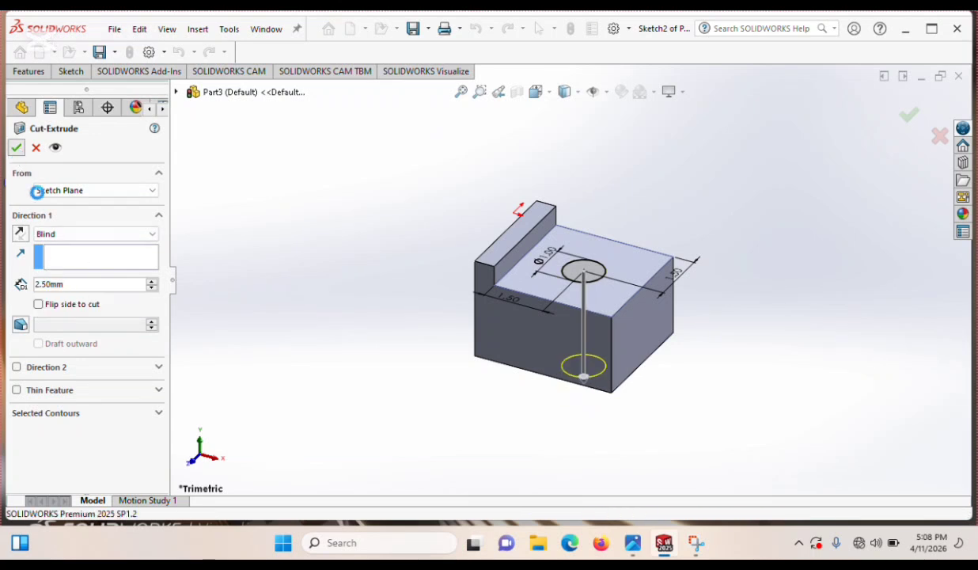
Save the finished part as "base plate" in the PROJECTS folder on the Desktop.
{"action": "mouse_move", "coordinate": [715, 388]}
{"action": "middle_mouse_down"}
{"action": "mouse_move", "coordinate": [638, 334]}
{"action": "mouse_move", "coordinate": [681, 340]}
{"action": "mouse_move", "coordinate": [666, 297]}
{"action": "mouse_move", "coordinate": [750, 374]}
{"action": "mouse_move", "coordinate": [742, 351]}
{"action": "mouse_move", "coordinate": [766, 338]}
{"action": "mouse_move", "coordinate": [719, 305]}
{"action": "mouse_move", "coordinate": [787, 312]}
{"action": "mouse_move", "coordinate": [805, 166]}
{"action": "mouse_move", "coordinate": [740, 124]}
{"action": "mouse_move", "coordinate": [697, 225]}
{"action": "middle_mouse_up"}
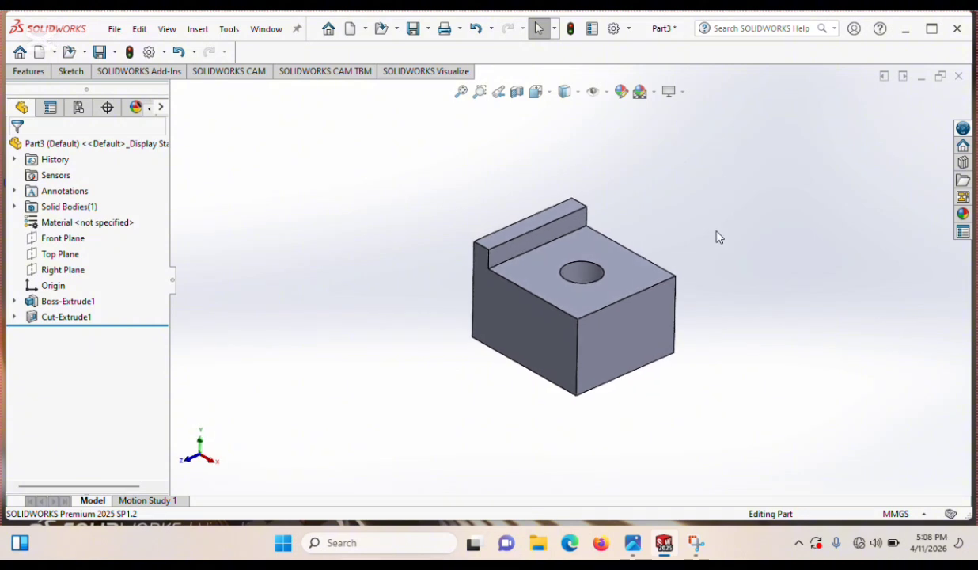
{"action": "left_click", "coordinate": [115, 51]}
{"action": "left_click", "coordinate": [124, 88]}
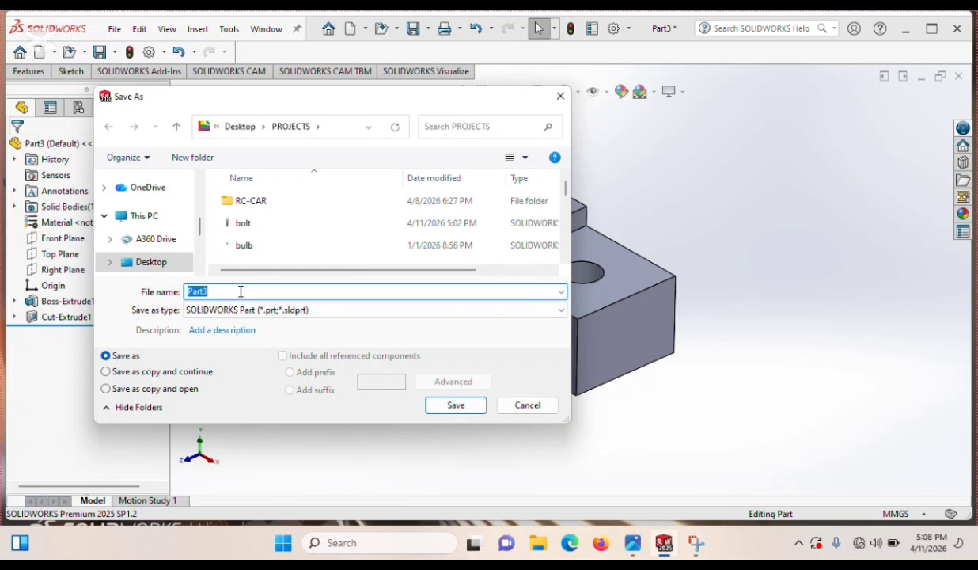
{"action": "type", "text": "base plate"}
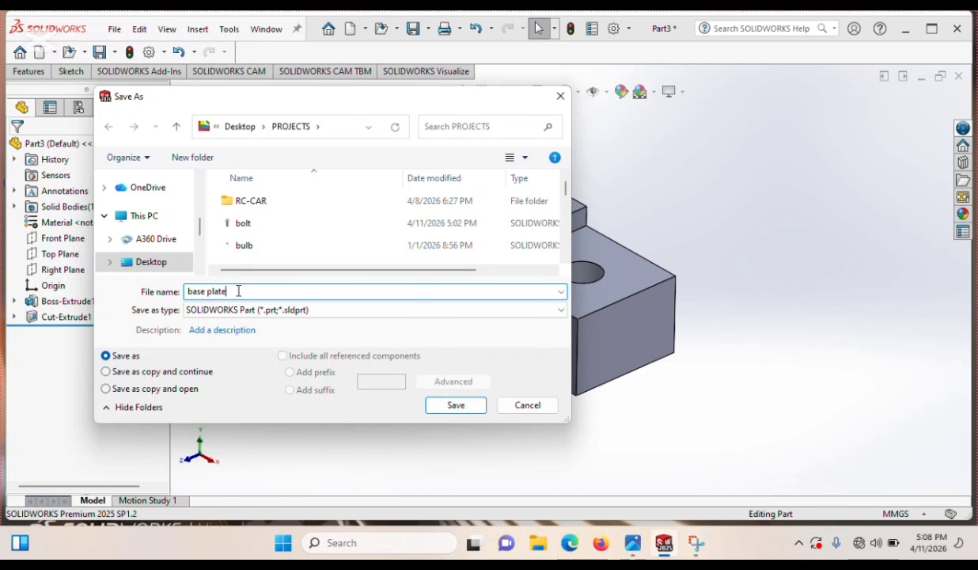
{"action": "left_click", "coordinate": [440, 405]}
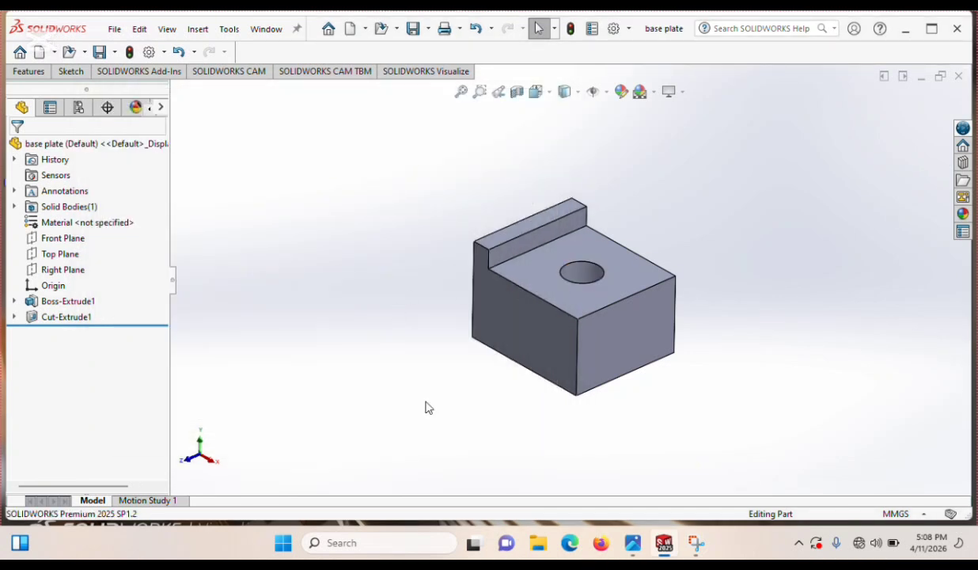
Check the reference drawing of the square plate with a central hole and create a new part document.
{"action": "mouse_move", "coordinate": [633, 546]}
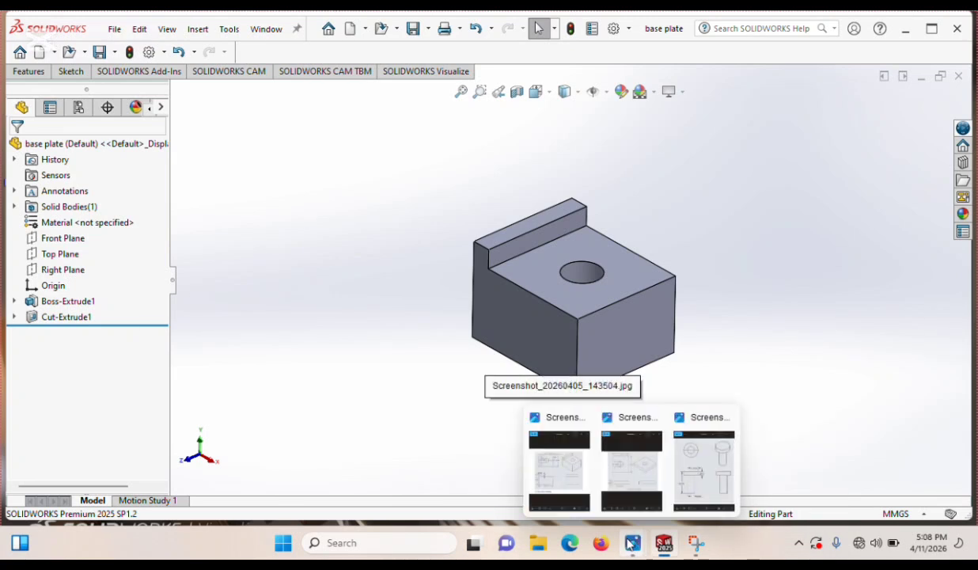
{"action": "left_click", "coordinate": [631, 471]}
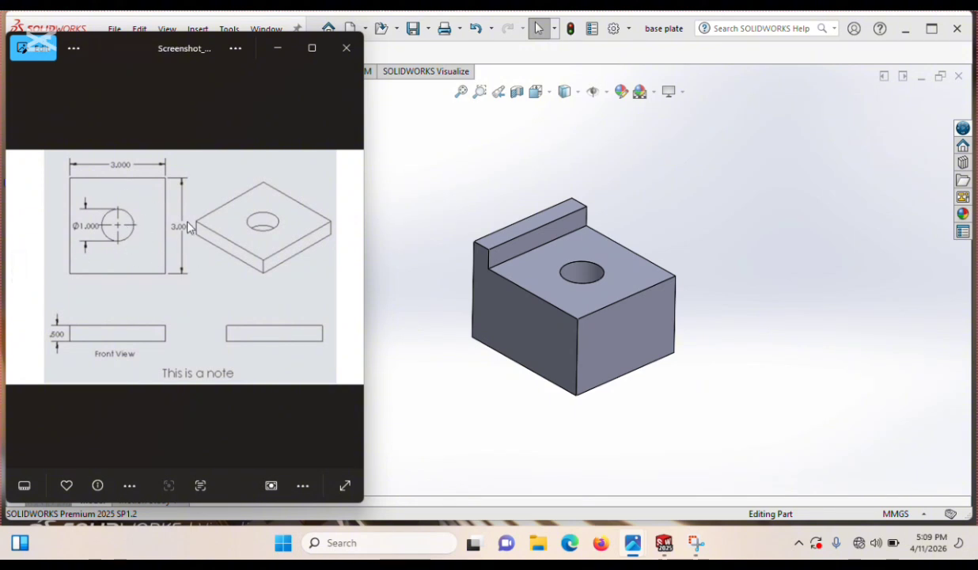
{"action": "left_click", "coordinate": [280, 50]}
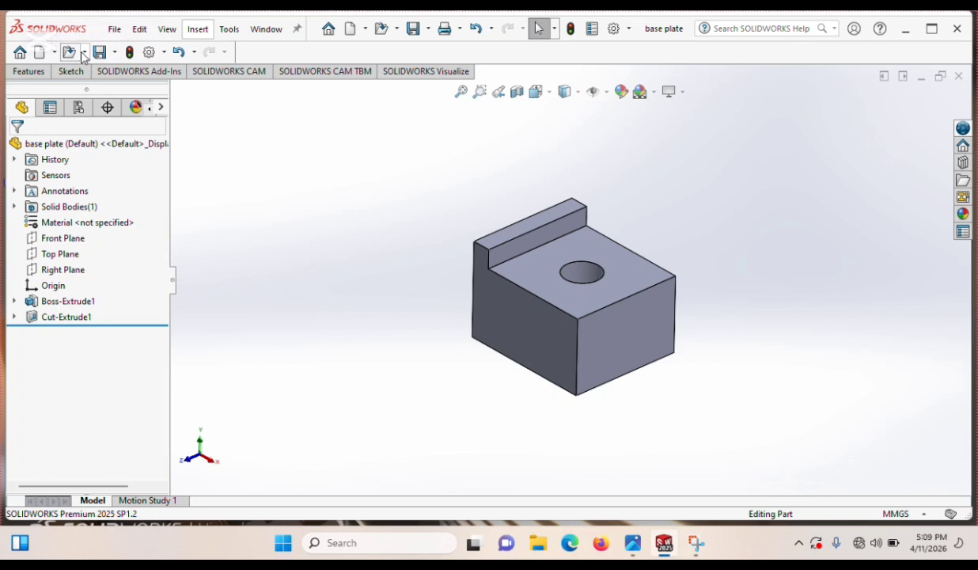
{"action": "left_click", "coordinate": [42, 55]}
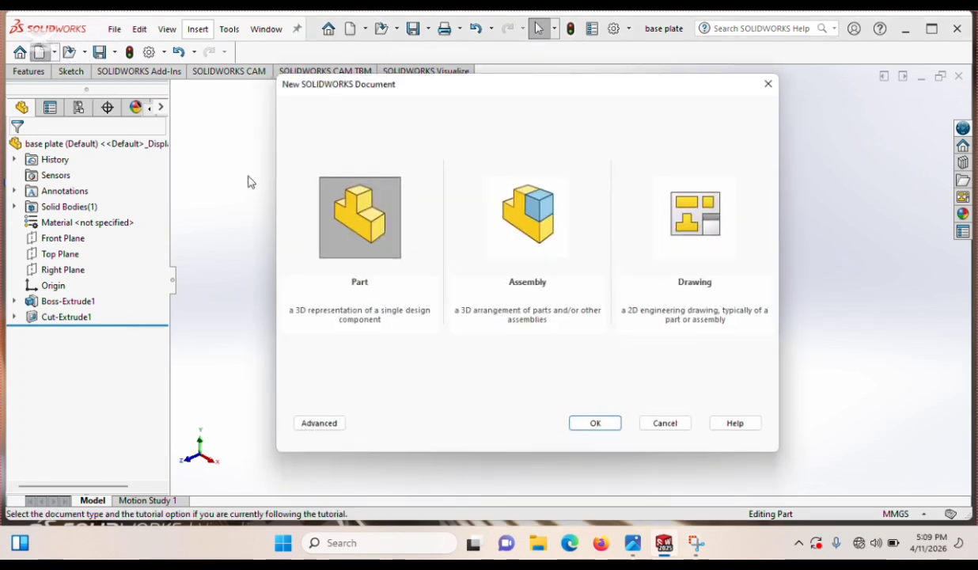
{"action": "left_click", "coordinate": [586, 423]}
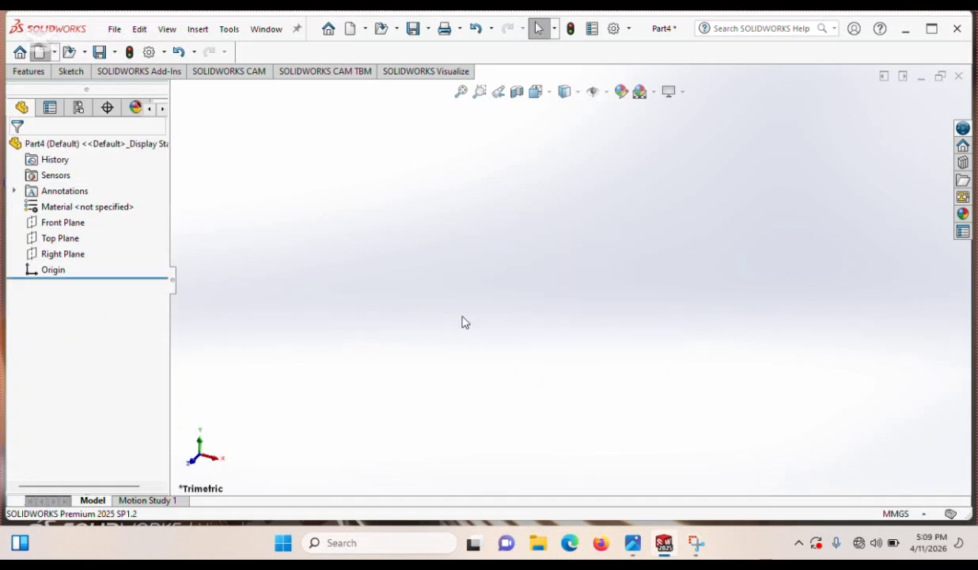
Start a sketch on the Front Plane of the new part.
{"action": "left_click", "coordinate": [71, 71]}
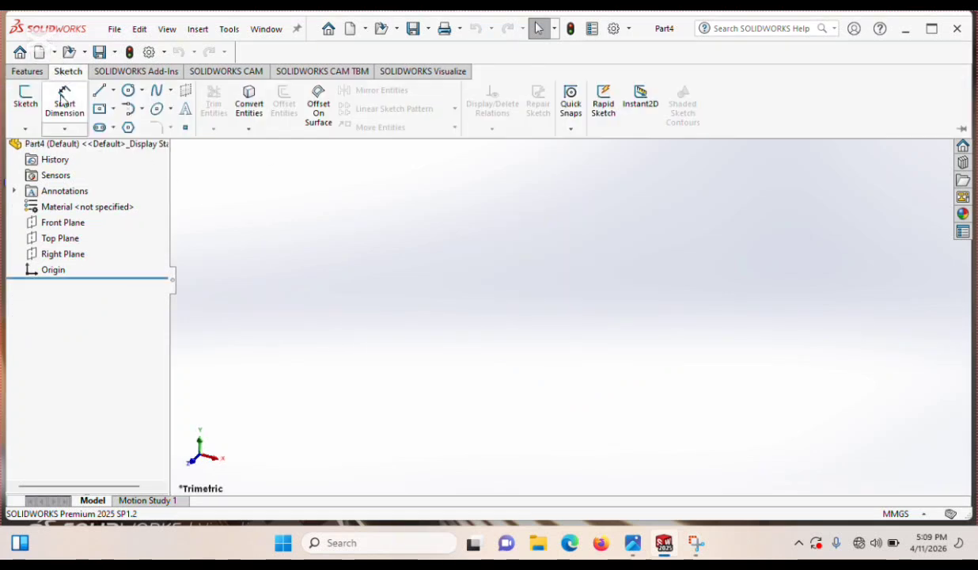
{"action": "left_click", "coordinate": [26, 95]}
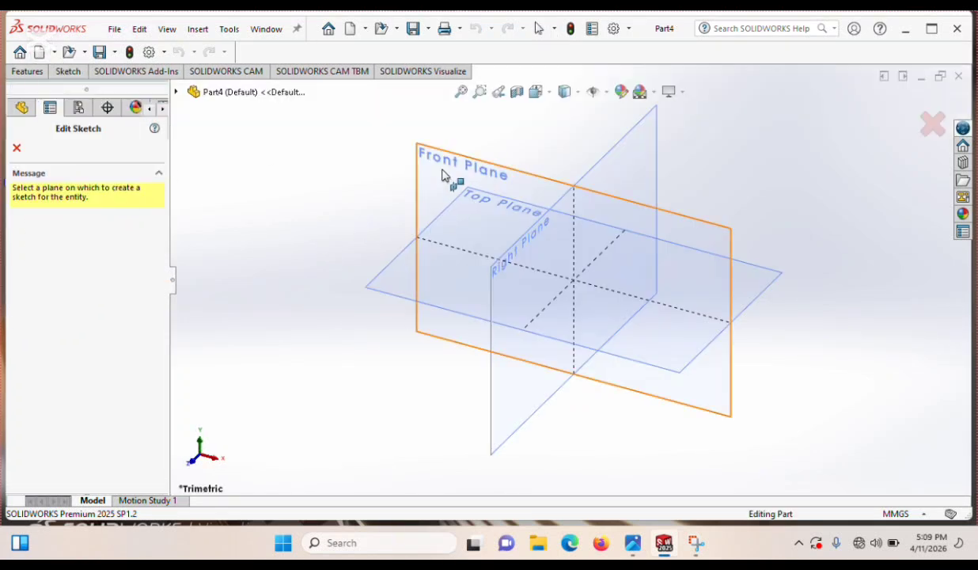
{"action": "left_click", "coordinate": [445, 184]}
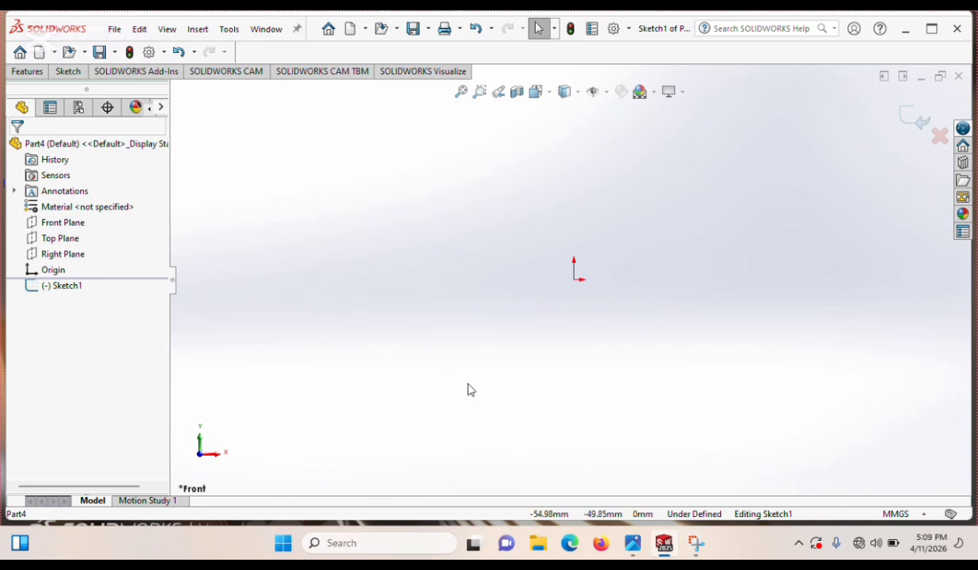
Sketch a centre-based rectangle about 85 mm wide and 12 mm high beside the origin.
{"action": "left_click", "coordinate": [68, 71]}
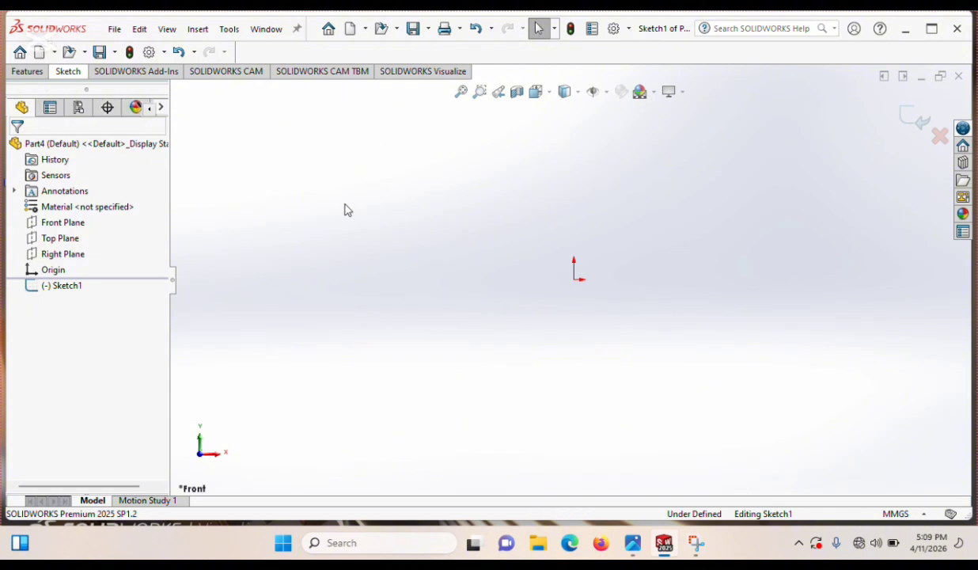
{"action": "left_click", "coordinate": [71, 72]}
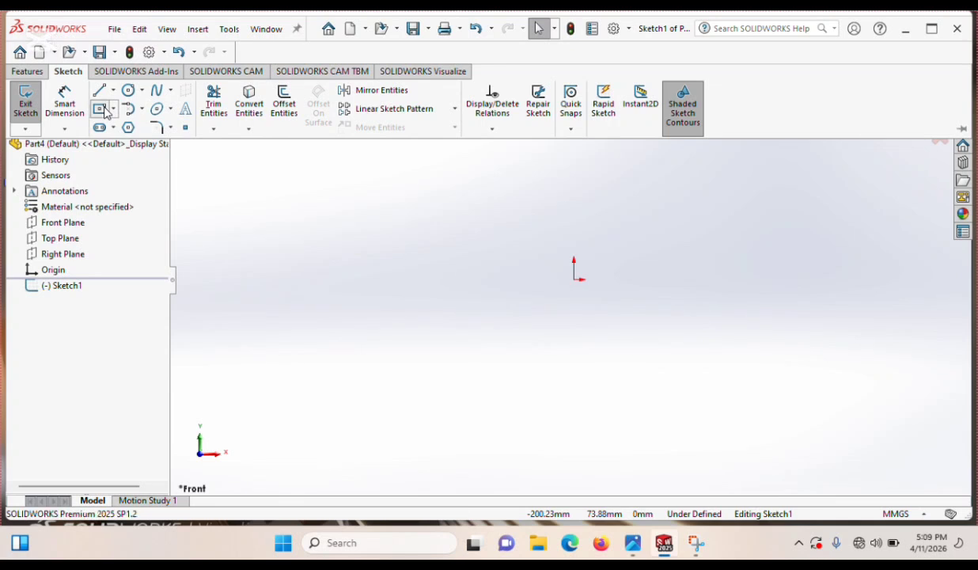
{"action": "left_click", "coordinate": [100, 110]}
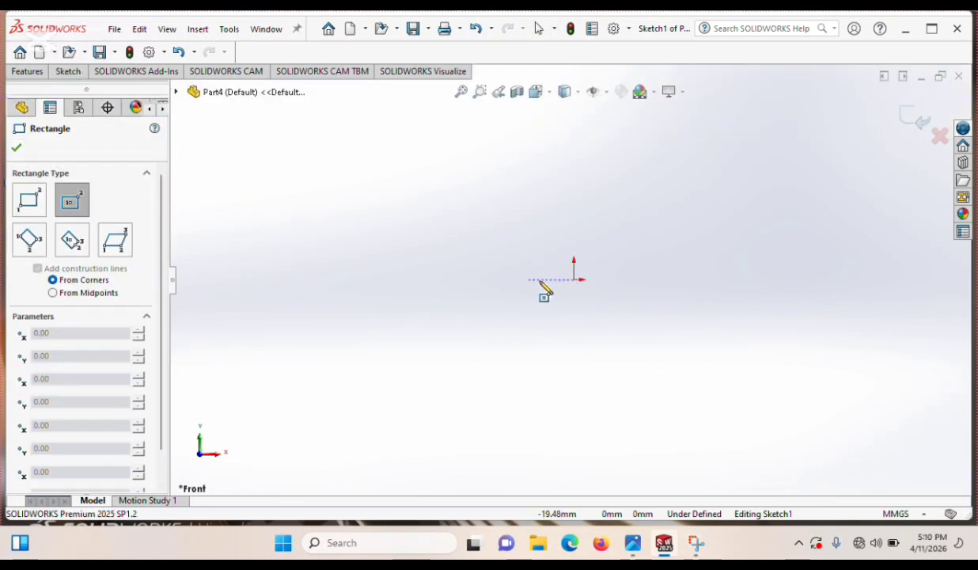
{"action": "left_click", "coordinate": [493, 258]}
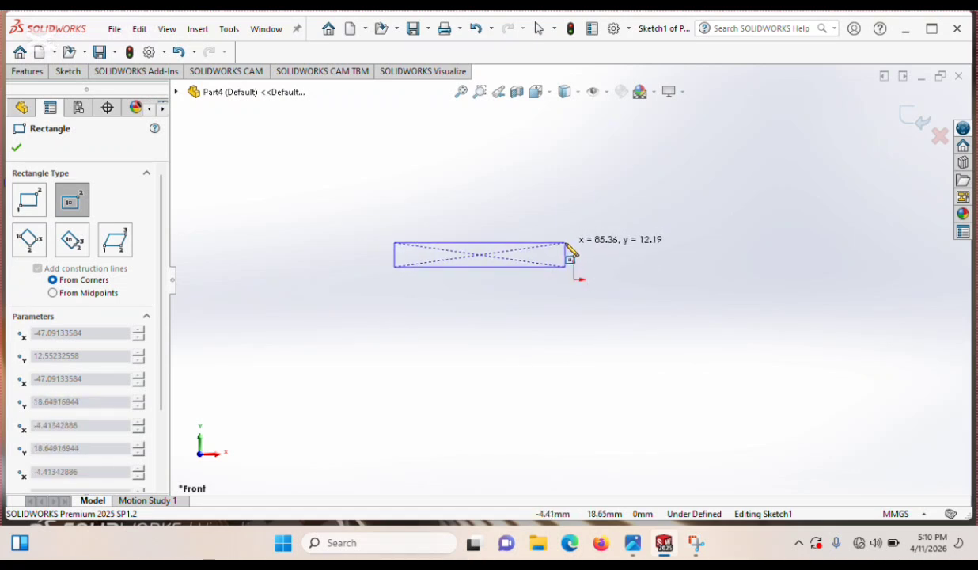
{"action": "left_click", "coordinate": [567, 245]}
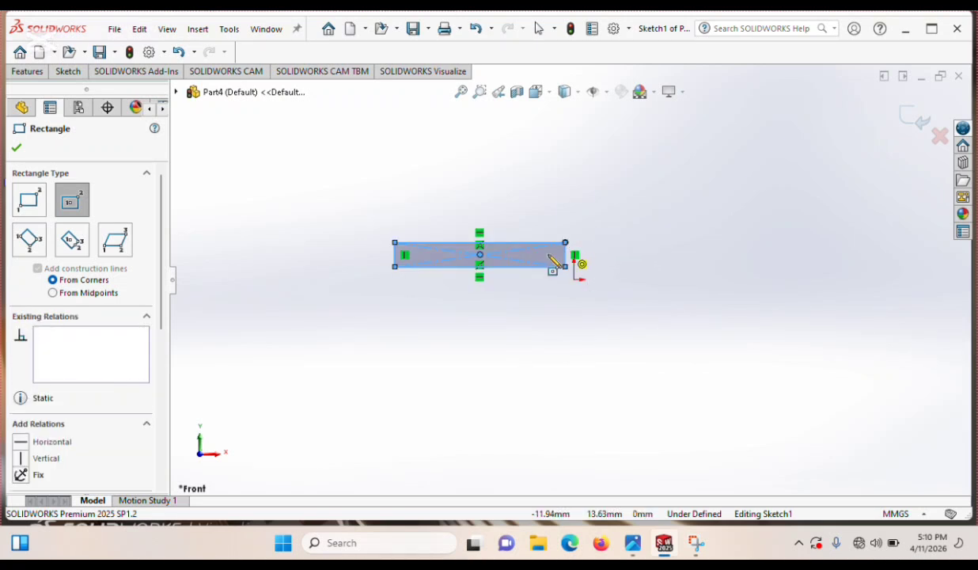
{"action": "left_click", "coordinate": [19, 147]}
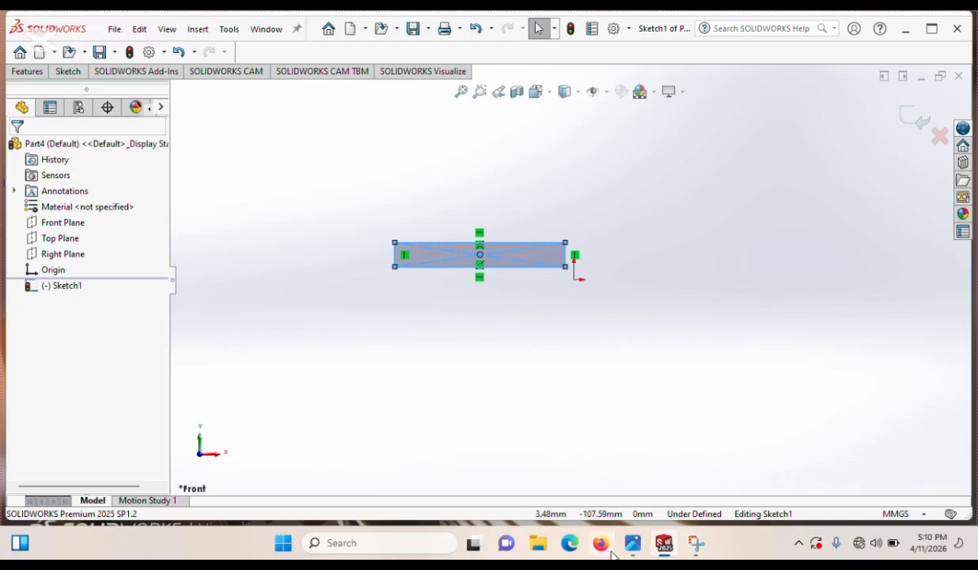
Check the square plate's reference drawing and dimension the rectangle's height as 0.5 mm.
{"action": "mouse_move", "coordinate": [627, 554]}
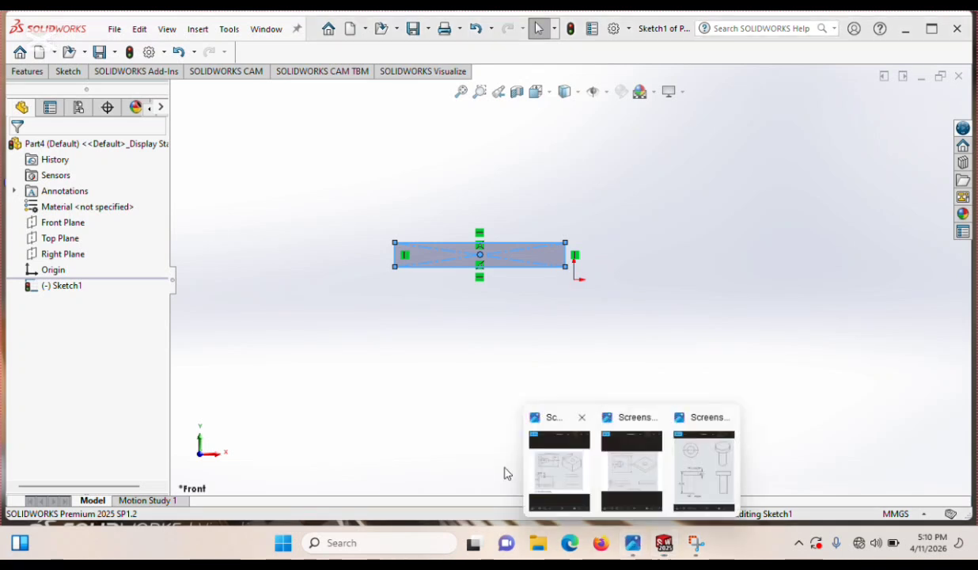
{"action": "left_click", "coordinate": [615, 482]}
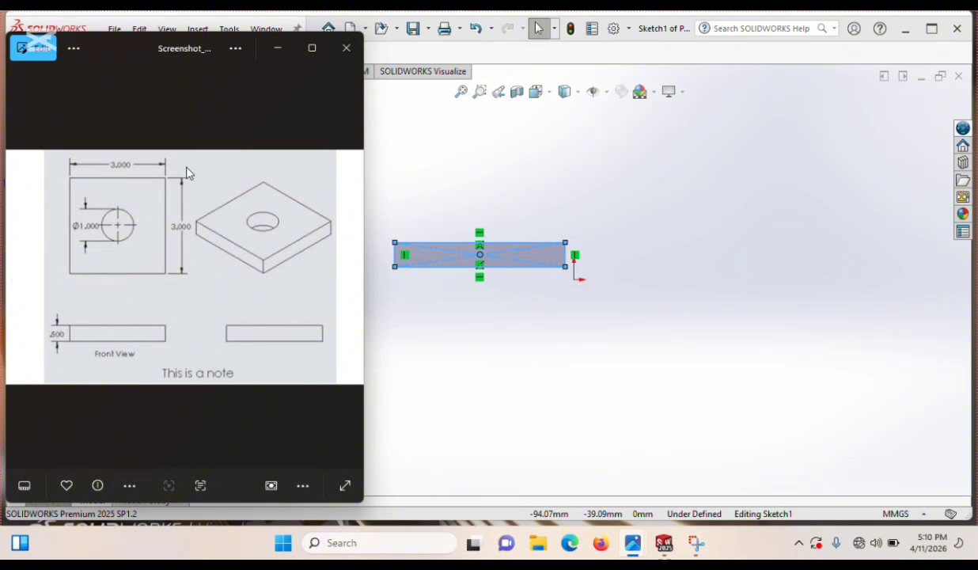
{"action": "left_click", "coordinate": [277, 48]}
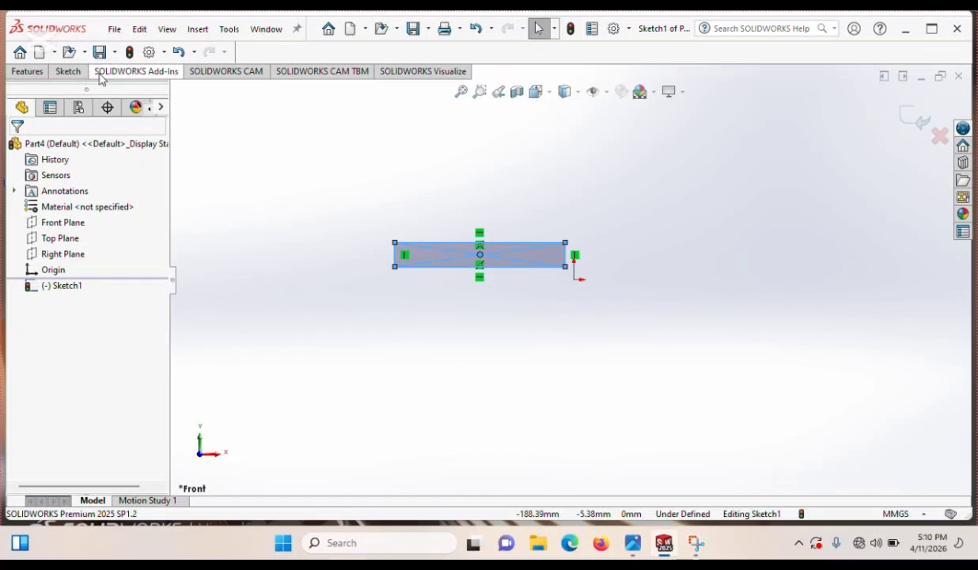
{"action": "left_click", "coordinate": [68, 71]}
{"action": "left_click", "coordinate": [360, 327]}
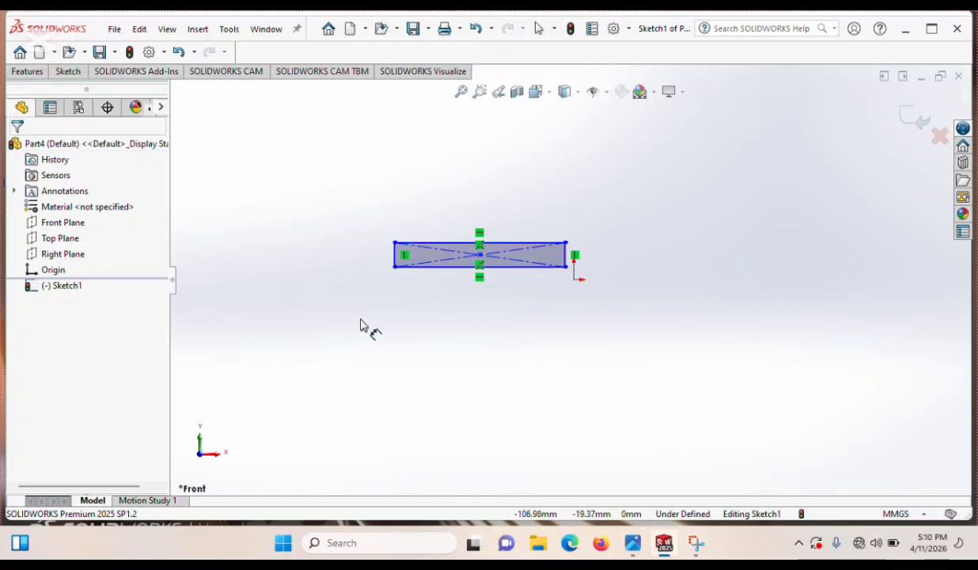
{"action": "left_click", "coordinate": [398, 261]}
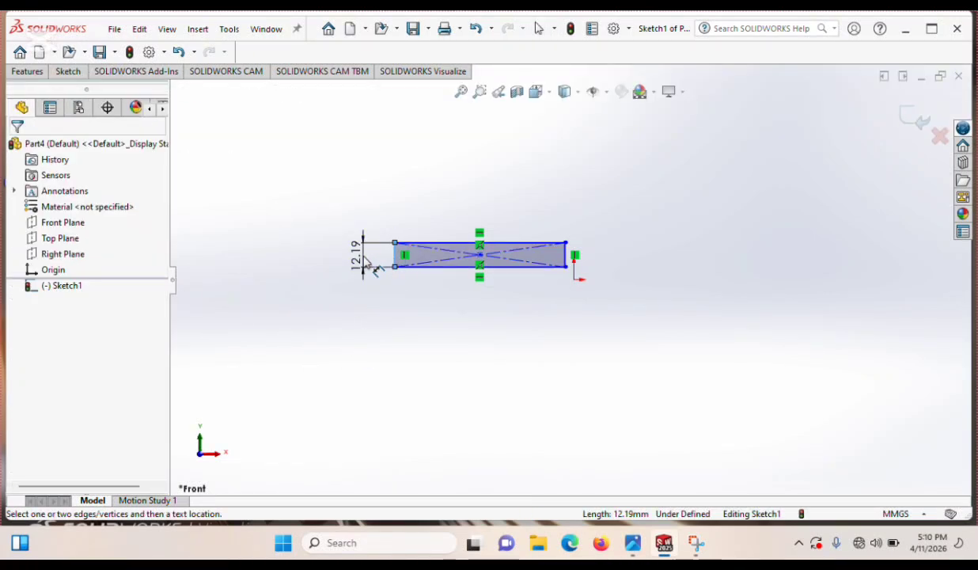
{"action": "left_click", "coordinate": [363, 255]}
{"action": "type", "text": ".5"}
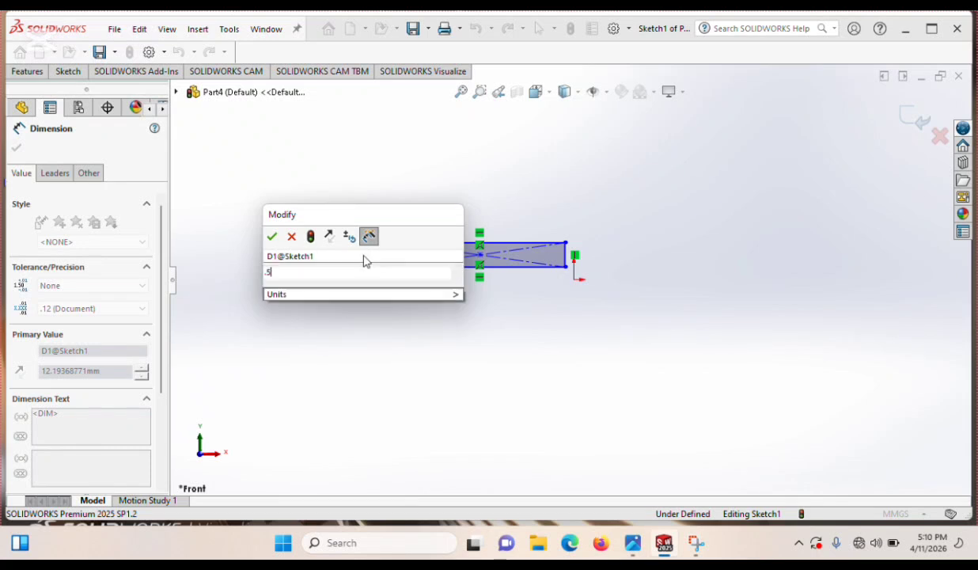
{"action": "key", "text": "Return"}
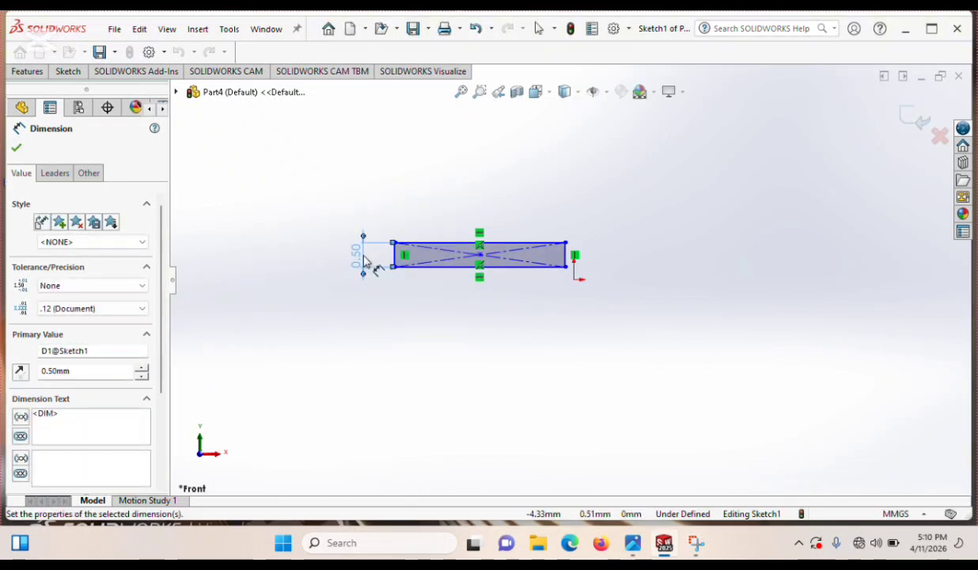
Dimension the rectangle's width as 3 mm.
{"action": "left_click", "coordinate": [423, 268]}
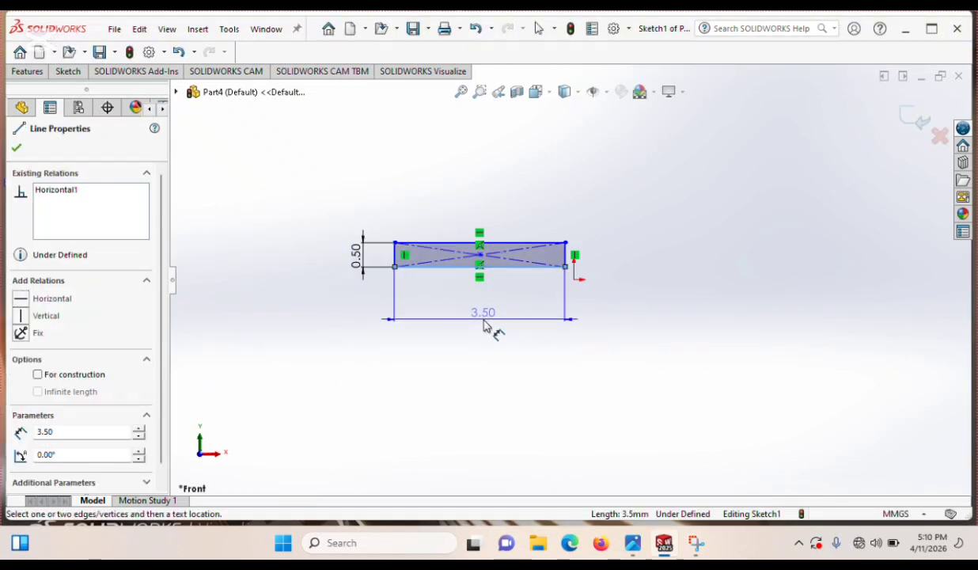
{"action": "left_click", "coordinate": [485, 323]}
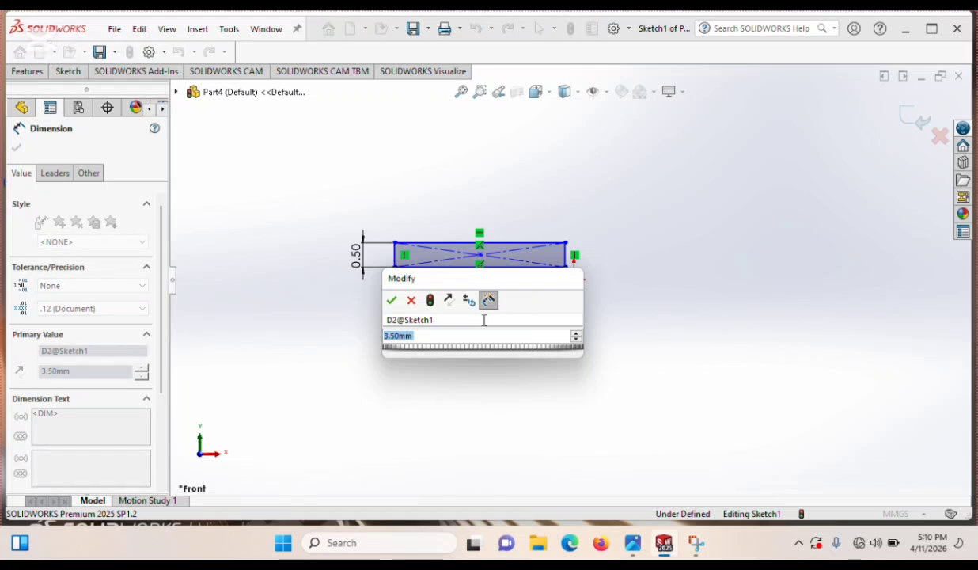
{"action": "type", "text": "3"}
{"action": "key", "text": "Return"}
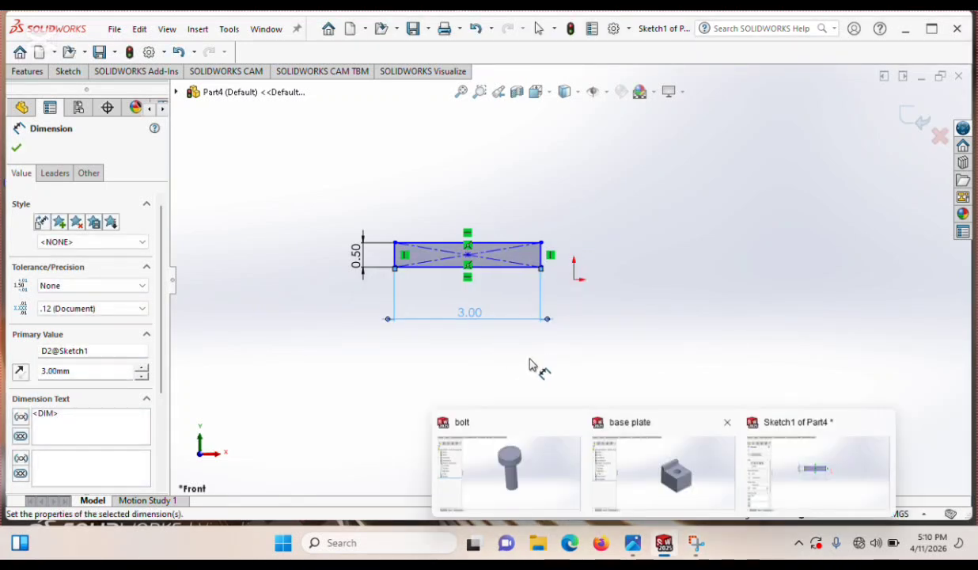
{"action": "left_click", "coordinate": [16, 148]}
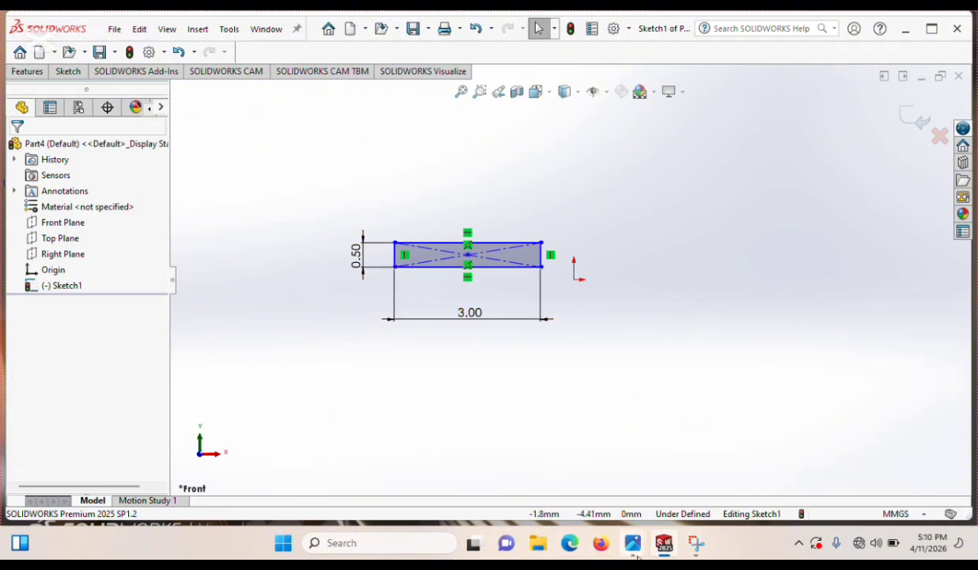
Check the plate's depth in the reference drawing and extrude the rectangle blind to 3 mm.
{"action": "mouse_move", "coordinate": [633, 550]}
{"action": "left_click", "coordinate": [554, 463]}
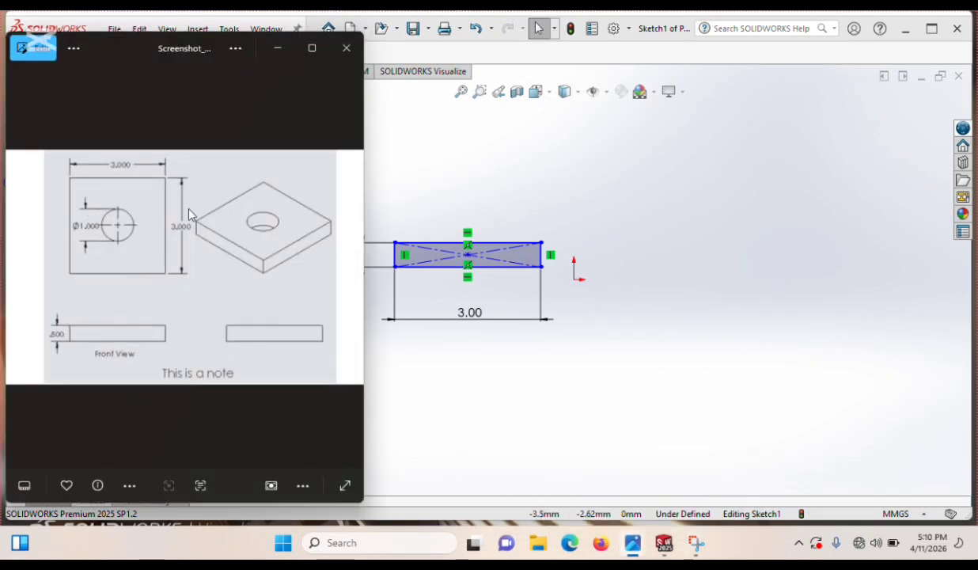
{"action": "left_click", "coordinate": [266, 50]}
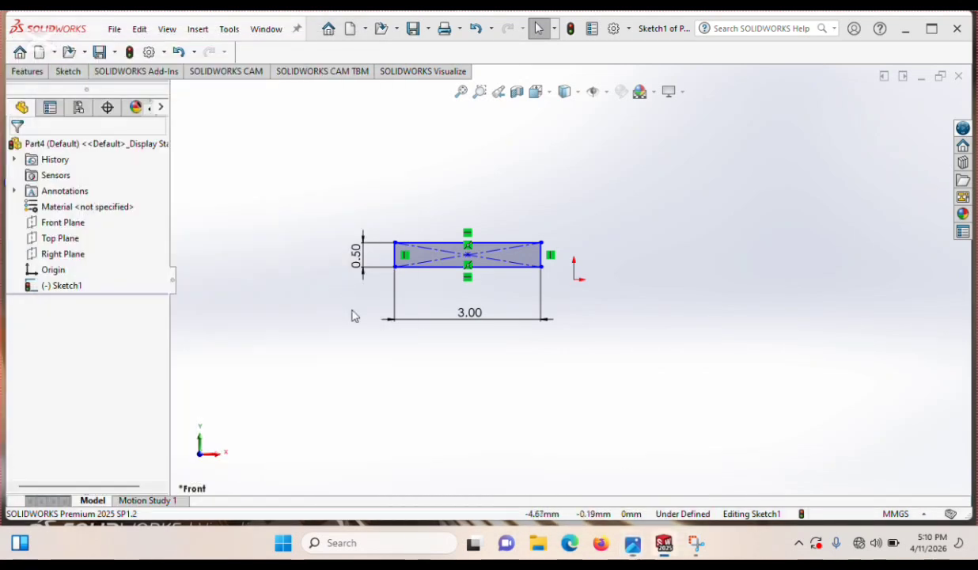
{"action": "left_click", "coordinate": [28, 72]}
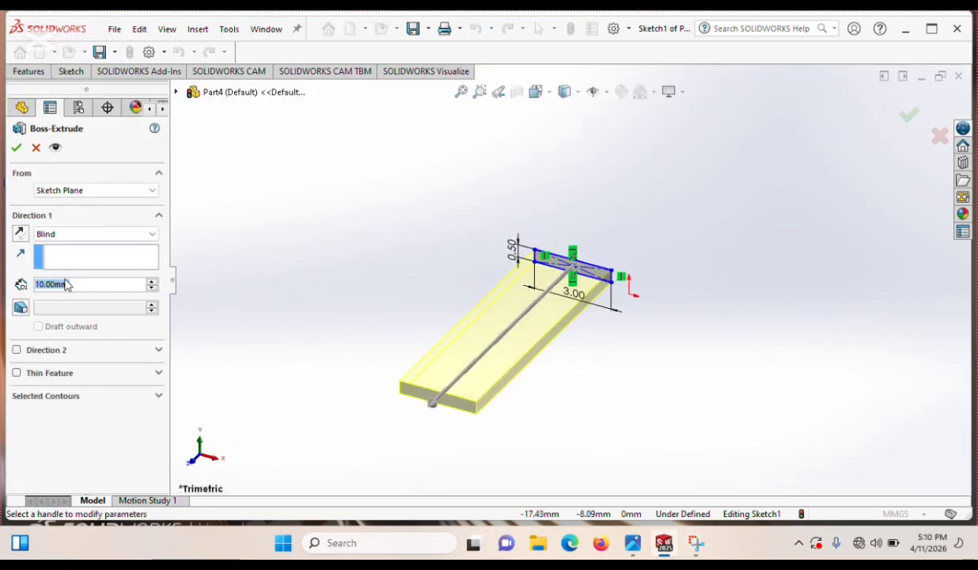
{"action": "left_click_drag", "start_coordinate": [71, 283], "coordinate": [35, 285]}
{"action": "type", "text": "3"}
{"action": "key", "text": "Return"}
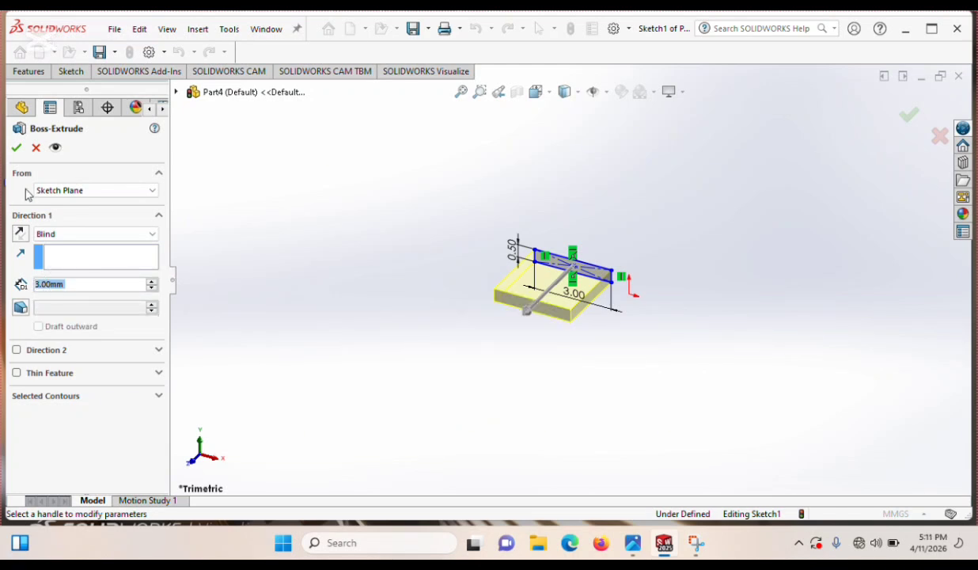
{"action": "left_click", "coordinate": [16, 148]}
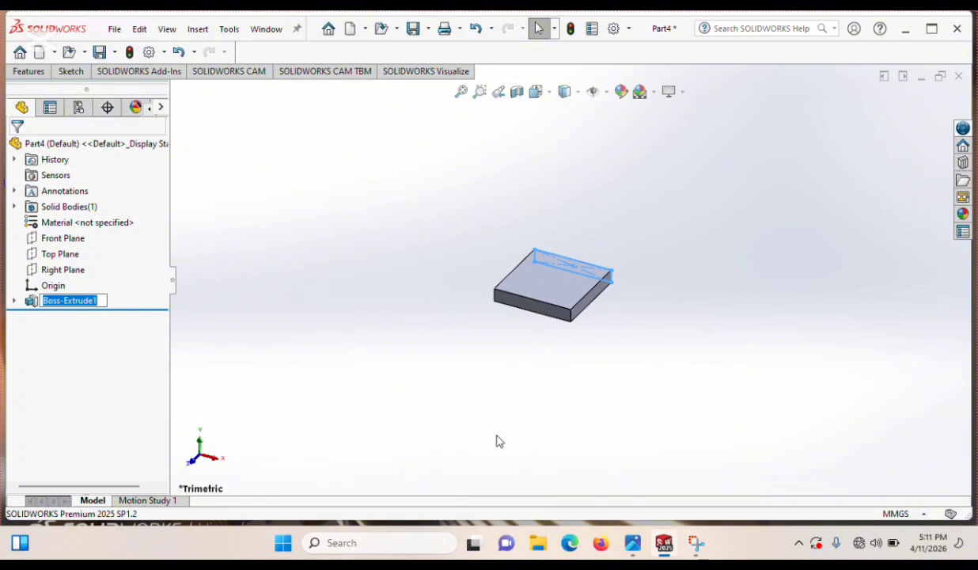
Sketch a circle about 0.84 mm in diameter on the plate's top face, slightly off its centre, in a view normal to the face.
{"action": "mouse_move", "coordinate": [585, 406]}
{"action": "middle_mouse_down"}
{"action": "mouse_move", "coordinate": [503, 369]}
{"action": "mouse_move", "coordinate": [567, 400]}
{"action": "middle_mouse_up"}
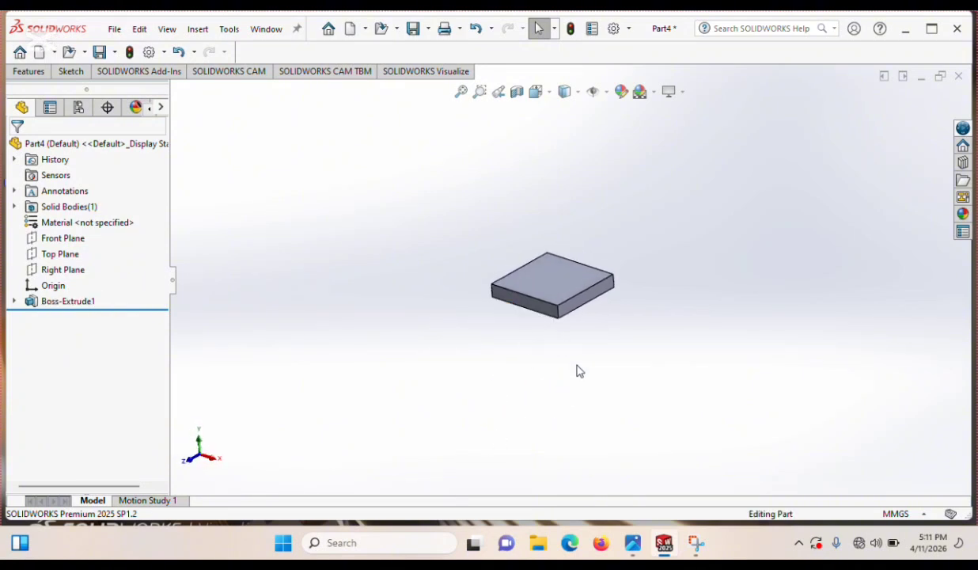
{"action": "left_click", "coordinate": [551, 285]}
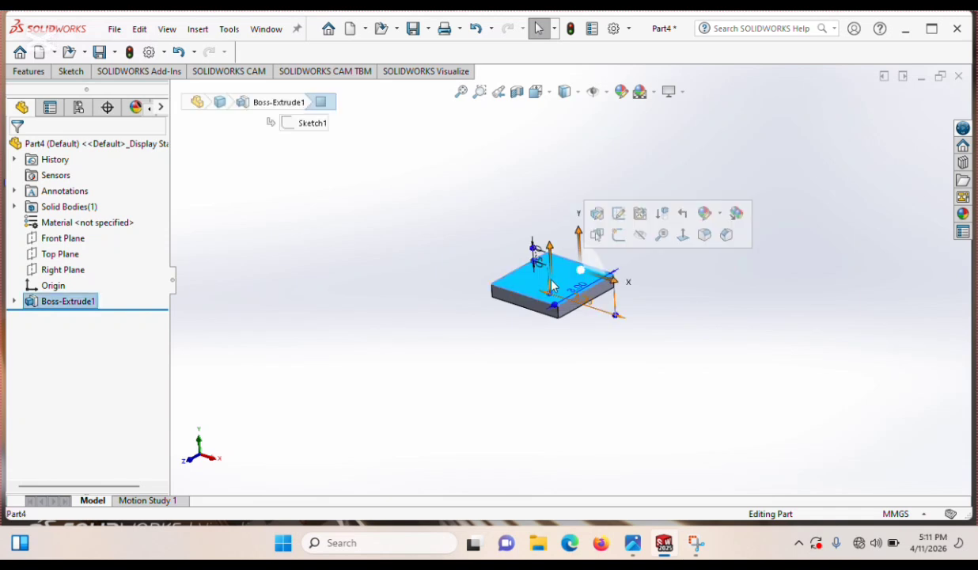
{"action": "left_click", "coordinate": [685, 236]}
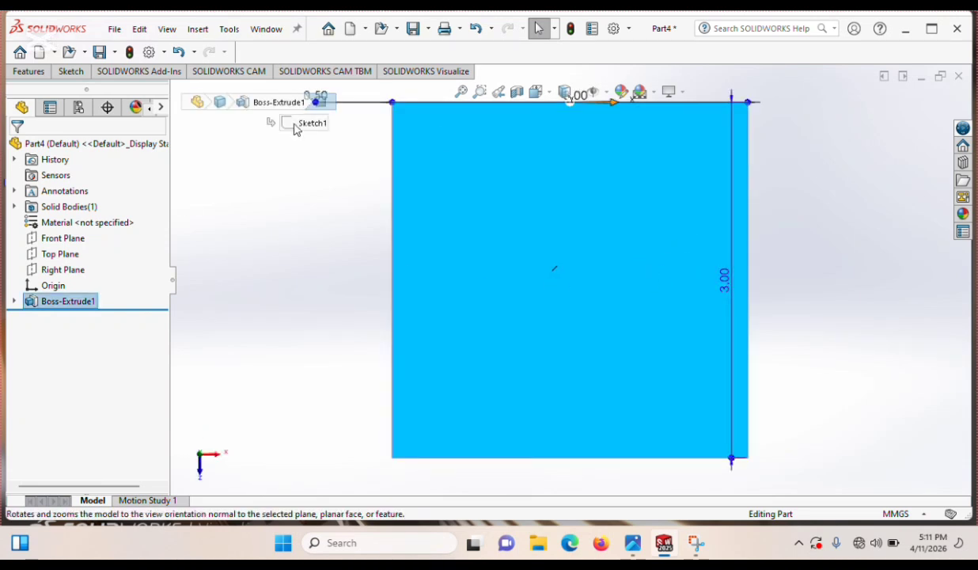
{"action": "left_click", "coordinate": [70, 71]}
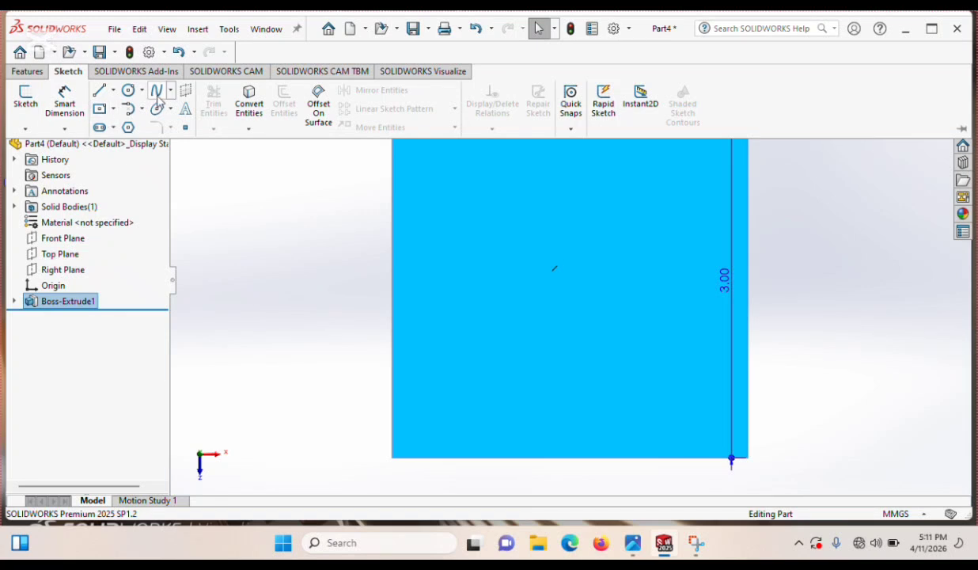
{"action": "left_click", "coordinate": [128, 90]}
{"action": "mouse_move", "coordinate": [541, 257]}
{"action": "left_mouse_down"}
{"action": "mouse_move", "coordinate": [565, 271]}
{"action": "mouse_move", "coordinate": [573, 304]}
{"action": "left_mouse_up"}
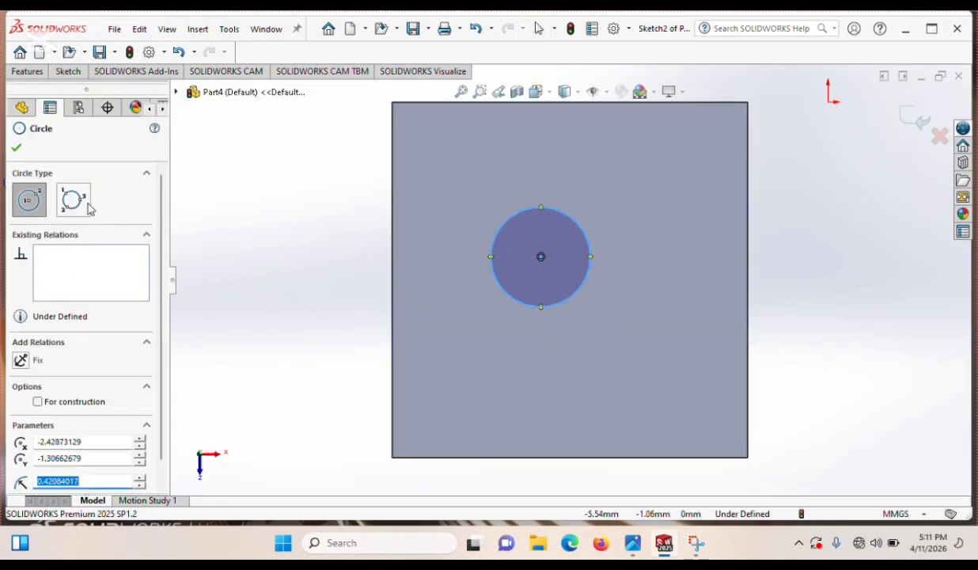
{"action": "left_click", "coordinate": [15, 149]}
Check the hole in the plate's reference drawing and dimension the circle's centre 1.5 mm from the plate's left edge.
{"action": "mouse_move", "coordinate": [633, 549]}
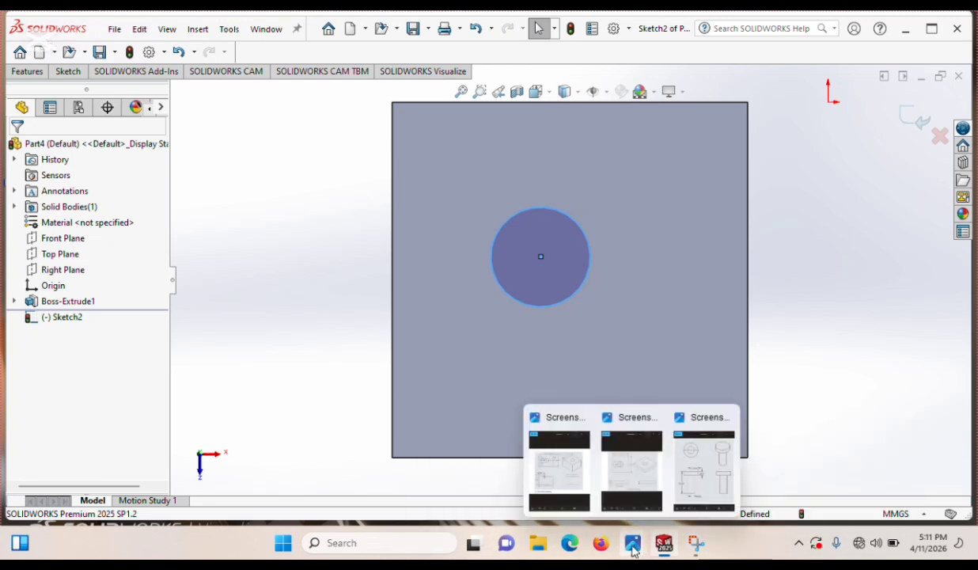
{"action": "left_click", "coordinate": [645, 484]}
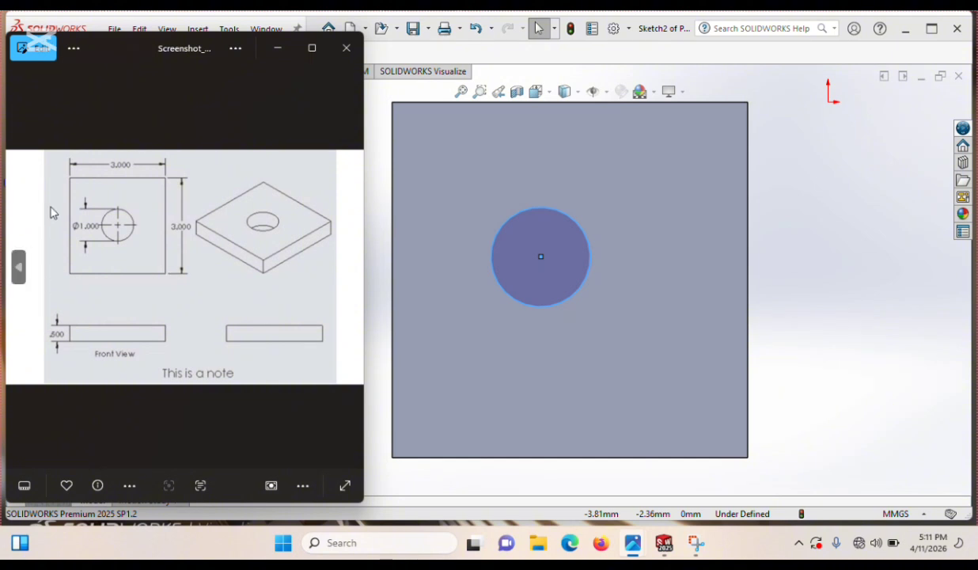
{"action": "left_click", "coordinate": [276, 49]}
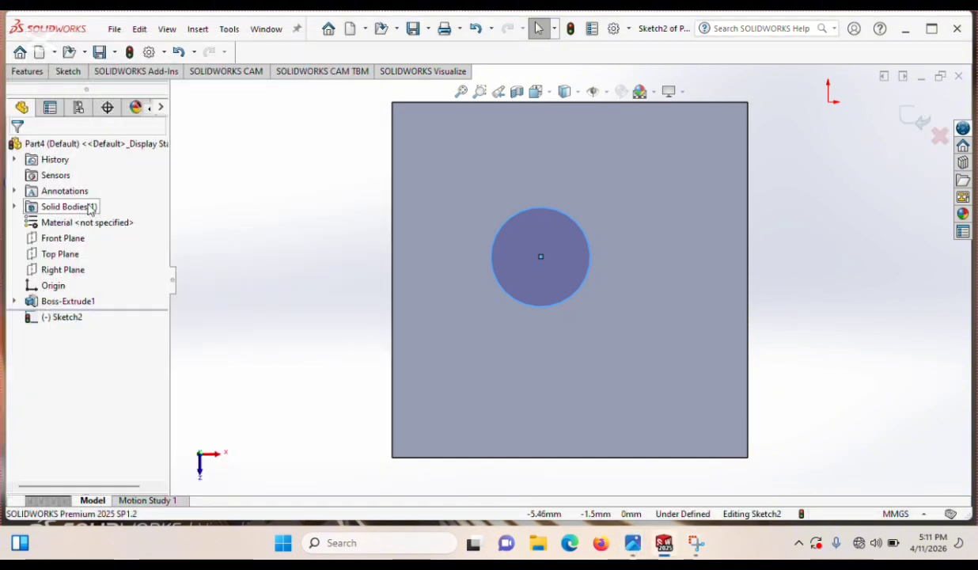
{"action": "left_click", "coordinate": [70, 71]}
{"action": "left_click", "coordinate": [330, 398]}
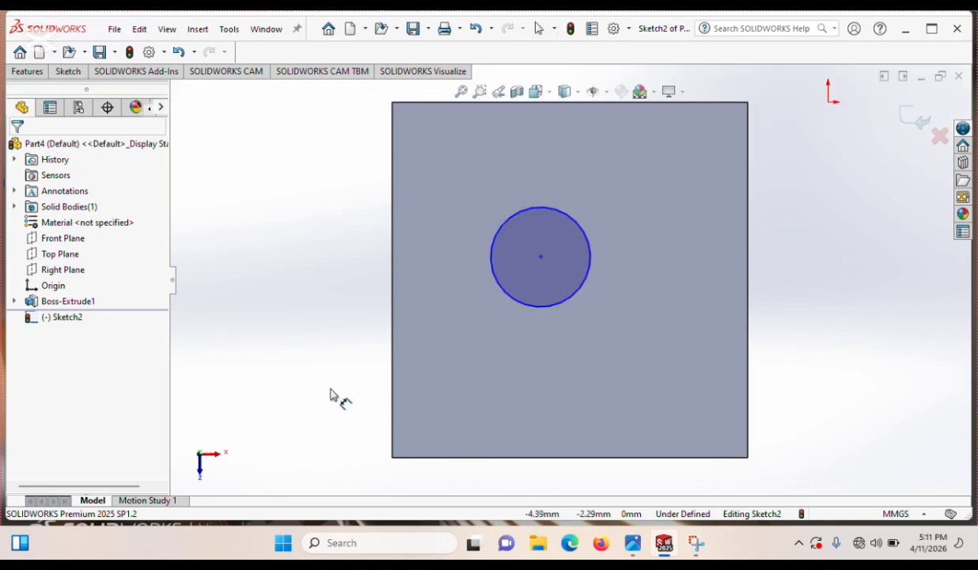
{"action": "left_click", "coordinate": [541, 258]}
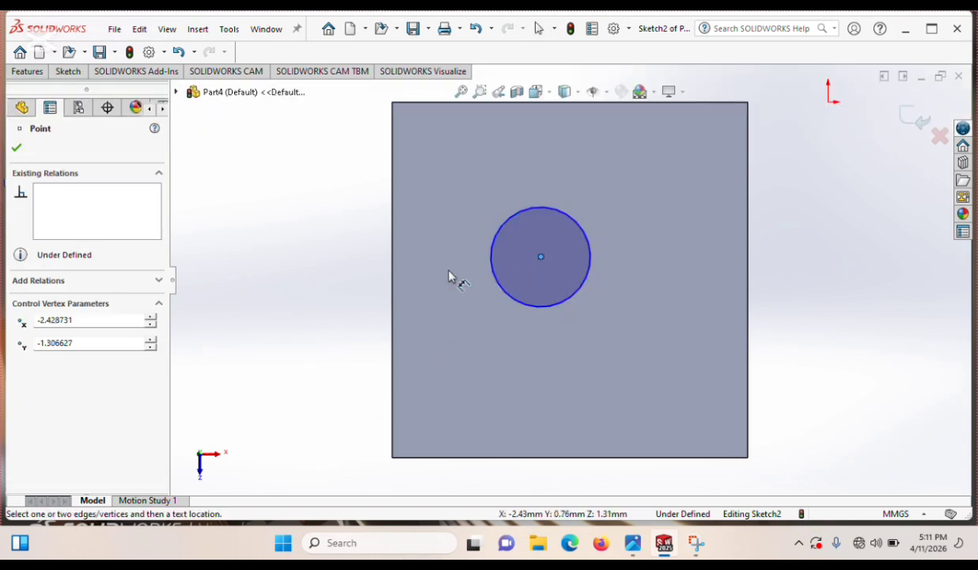
{"action": "left_click", "coordinate": [392, 264]}
{"action": "left_click", "coordinate": [325, 366]}
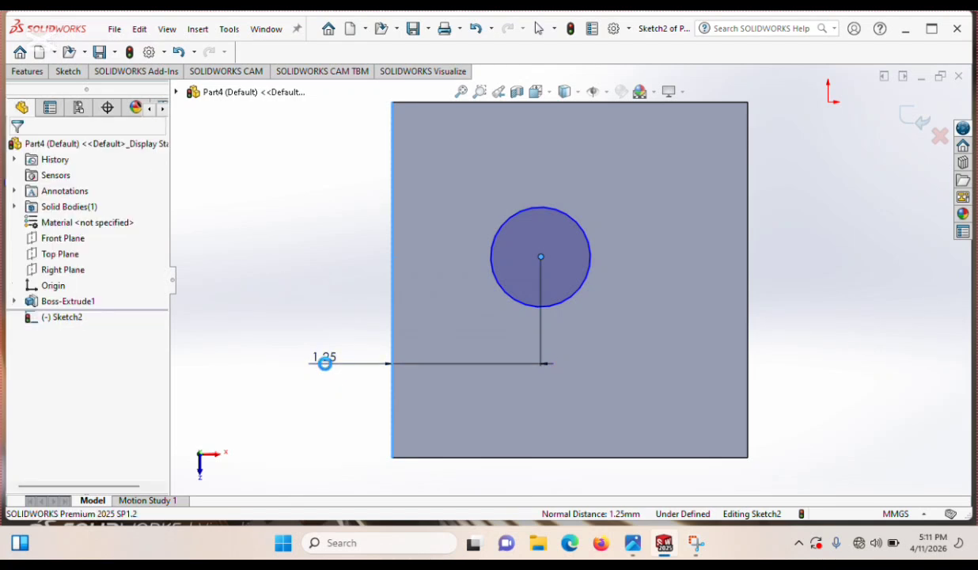
{"action": "type", "text": "1"}
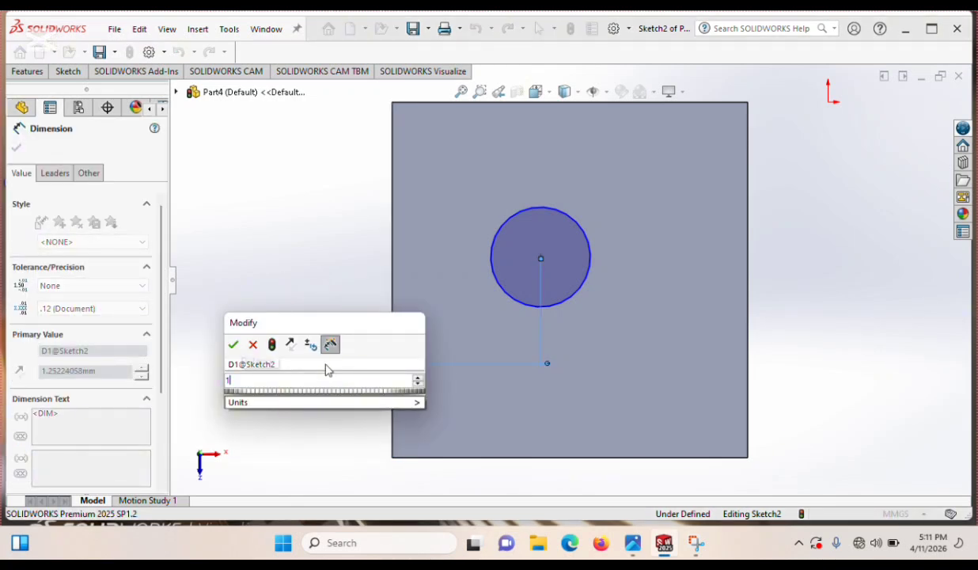
{"action": "type", "text": ".5"}
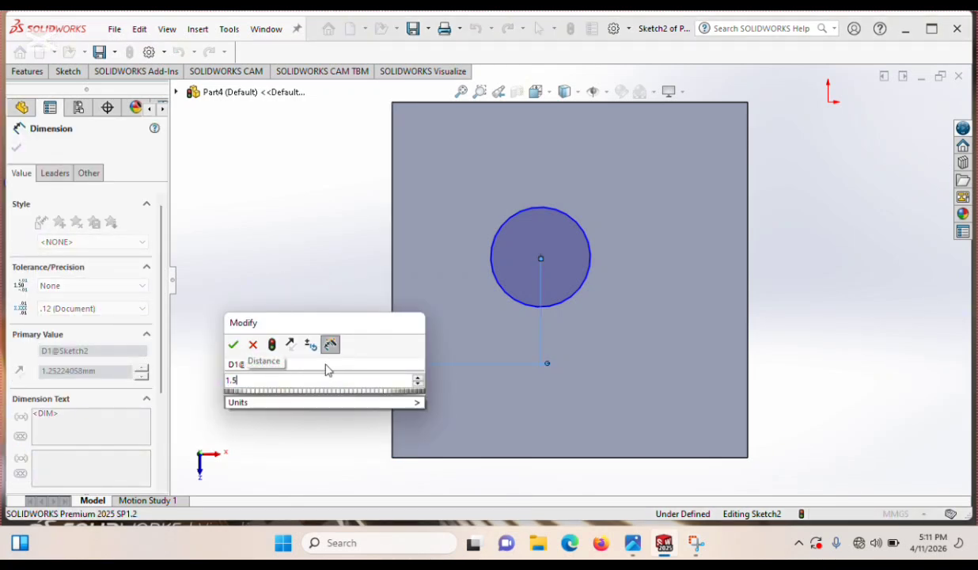
{"action": "key", "text": "Return"}
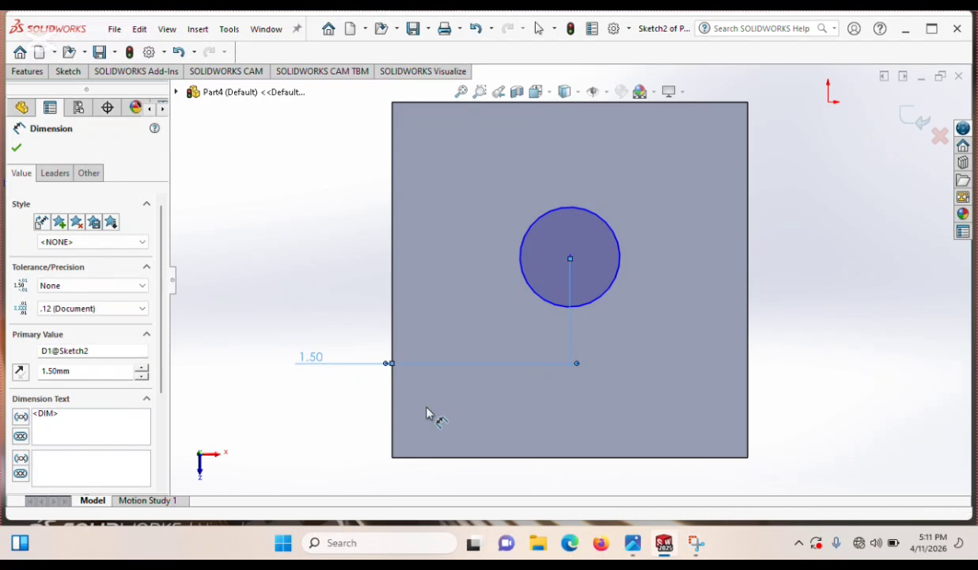
Dimension the circle's centre 1.5 mm from the plate's bottom edge.
{"action": "left_click", "coordinate": [624, 458]}
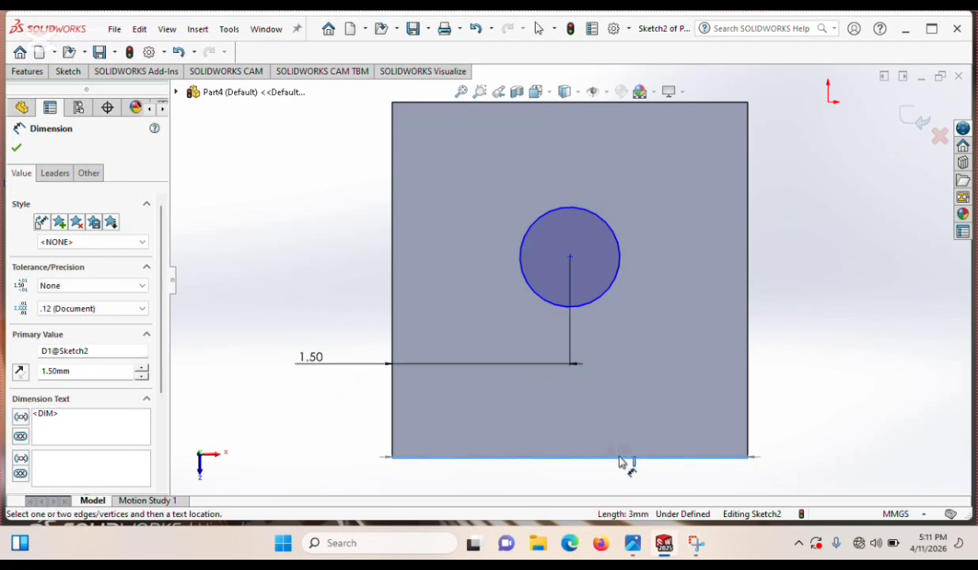
{"action": "left_click", "coordinate": [569, 257]}
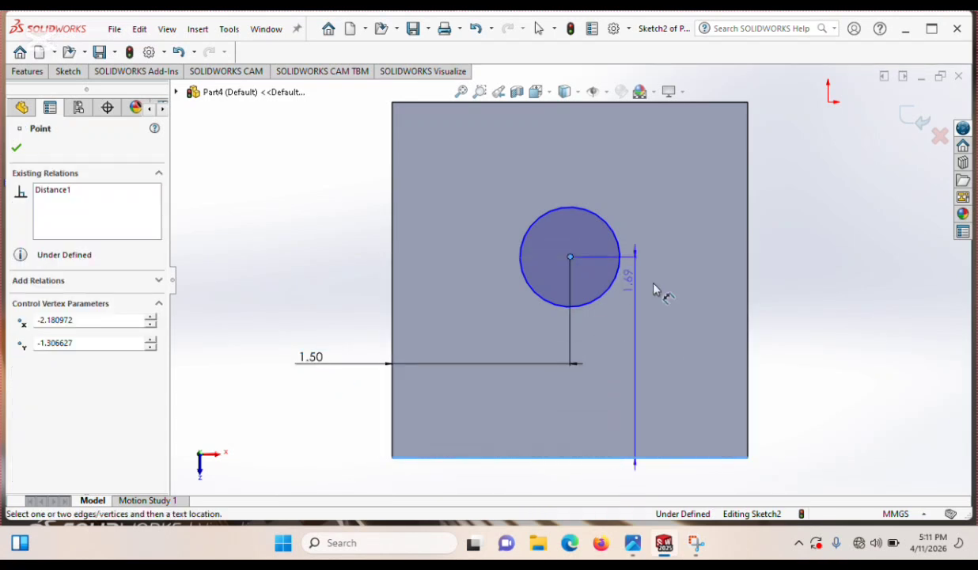
{"action": "left_click", "coordinate": [818, 349]}
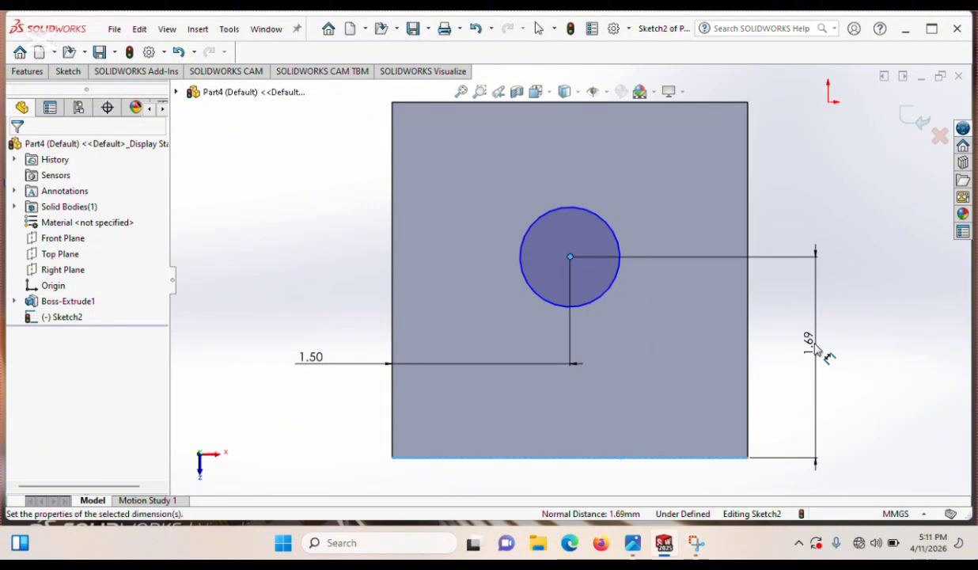
{"action": "type", "text": "1.5"}
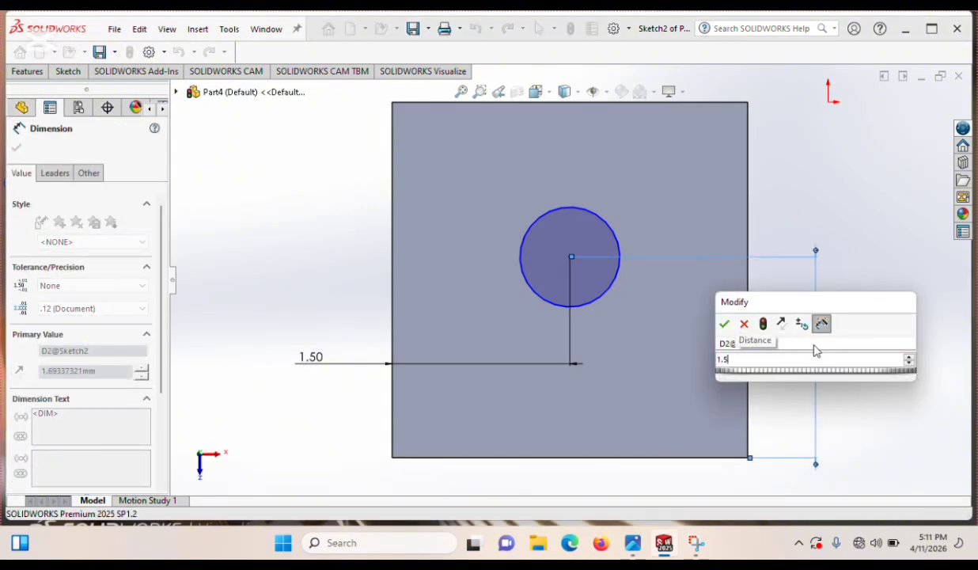
{"action": "key", "text": "Return"}
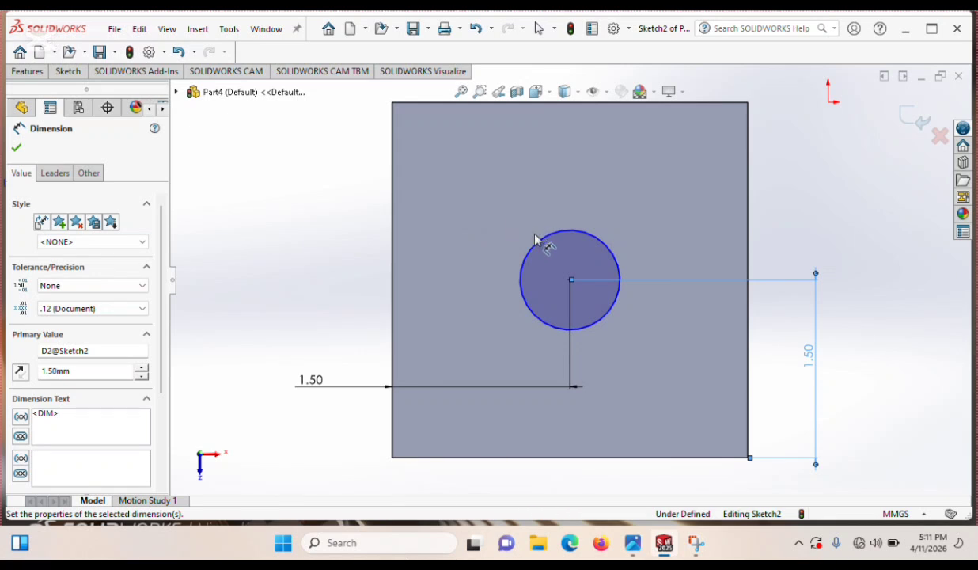
Dimension the circle's diameter as 1 mm.
{"action": "left_click", "coordinate": [541, 243]}
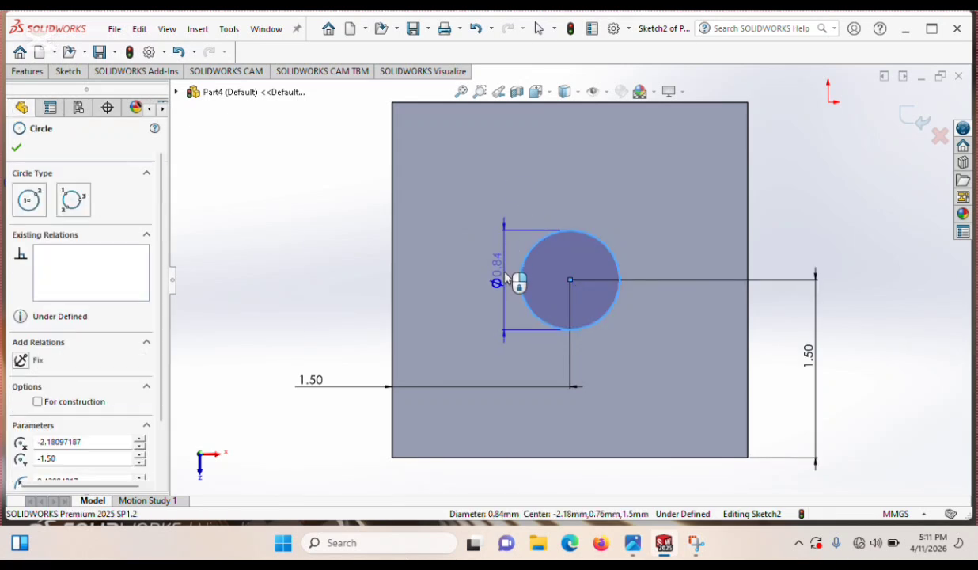
{"action": "left_click", "coordinate": [505, 278]}
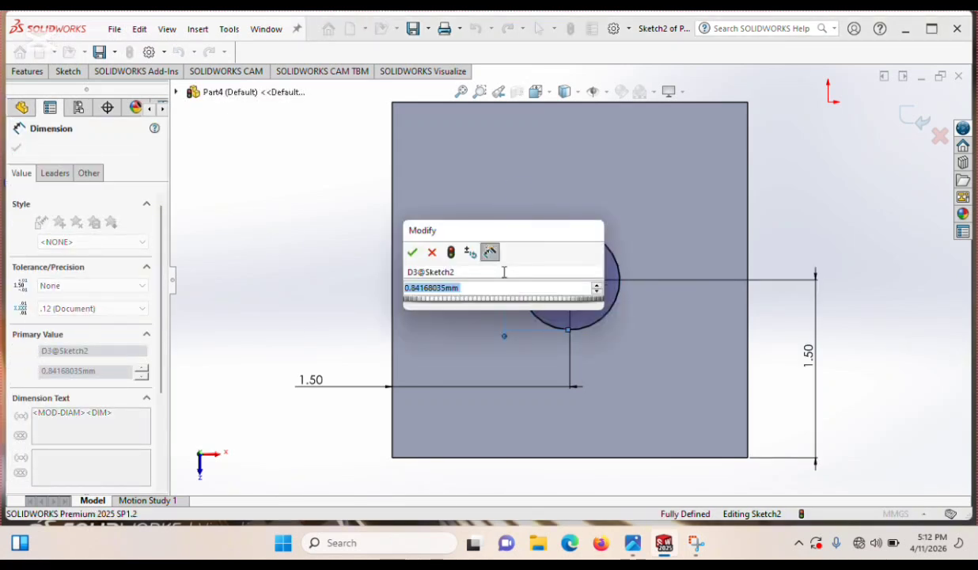
{"action": "type", "text": "1.00mm"}
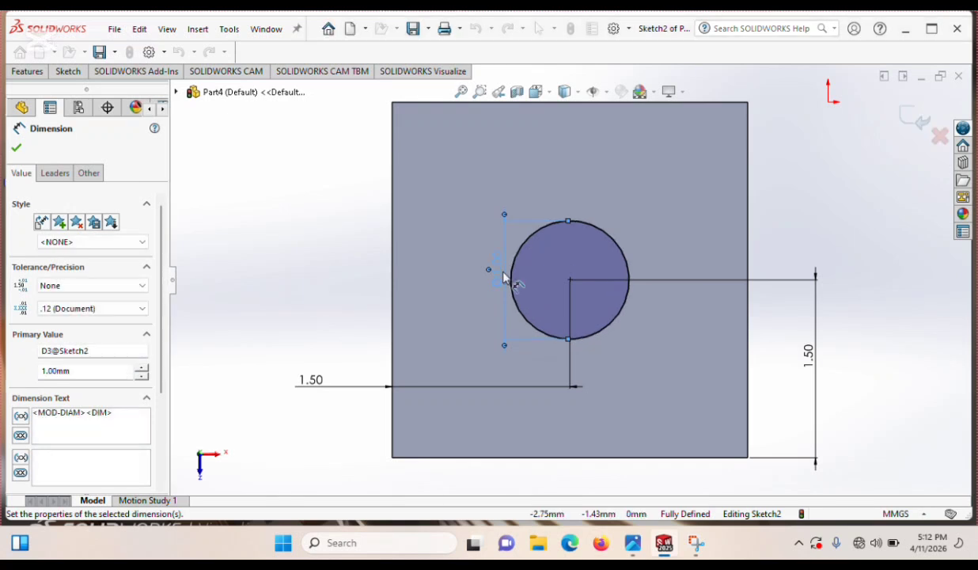
{"action": "left_click", "coordinate": [16, 149]}
Cut the circle through the whole plate with an Extruded Cut set to Through All.
{"action": "left_click", "coordinate": [27, 72]}
{"action": "left_click", "coordinate": [217, 102]}
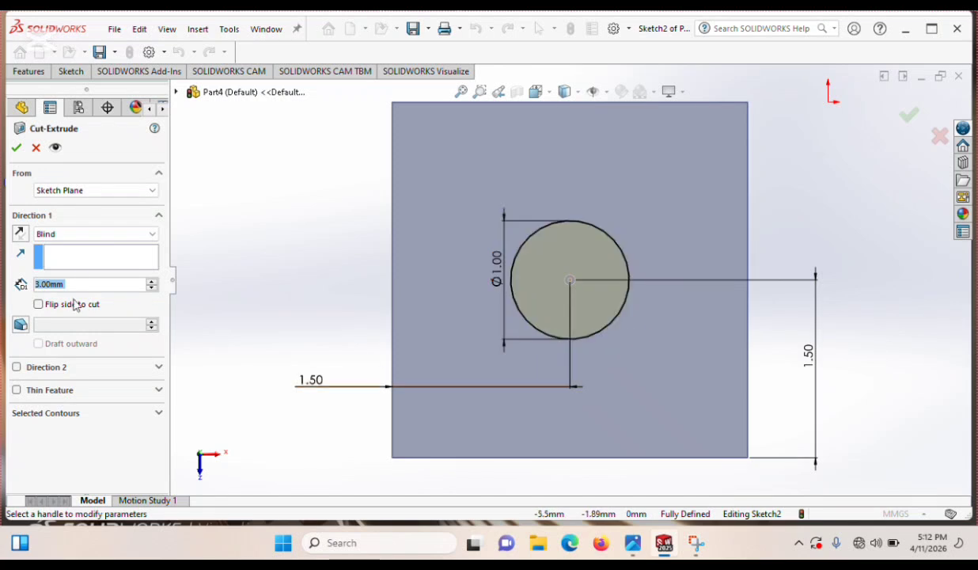
{"action": "left_click", "coordinate": [143, 234]}
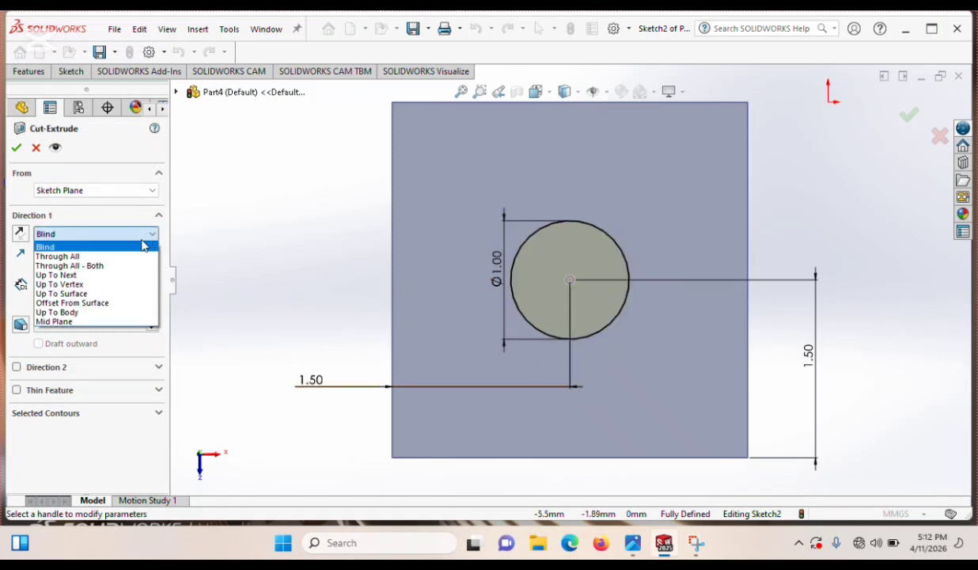
{"action": "left_click", "coordinate": [95, 257]}
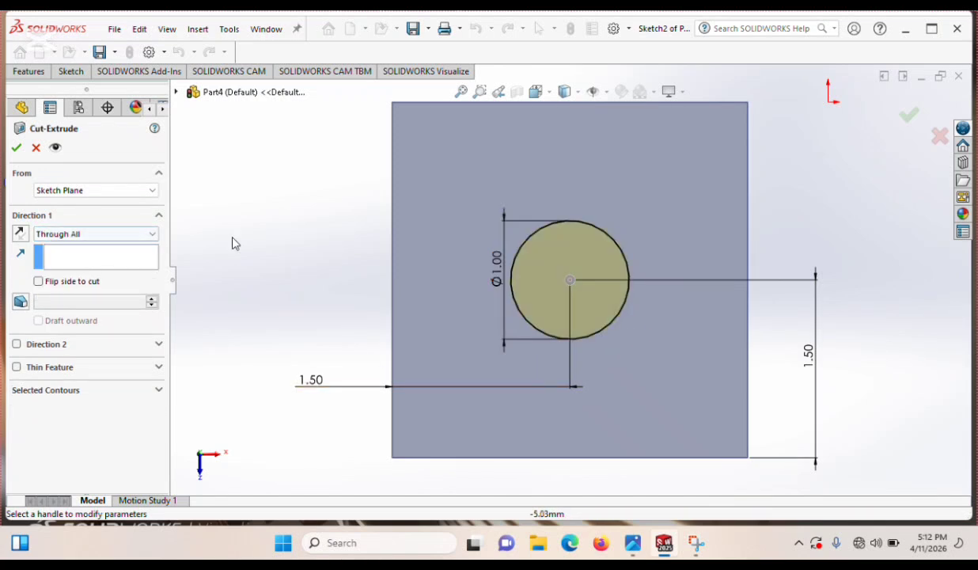
{"action": "left_click", "coordinate": [535, 92]}
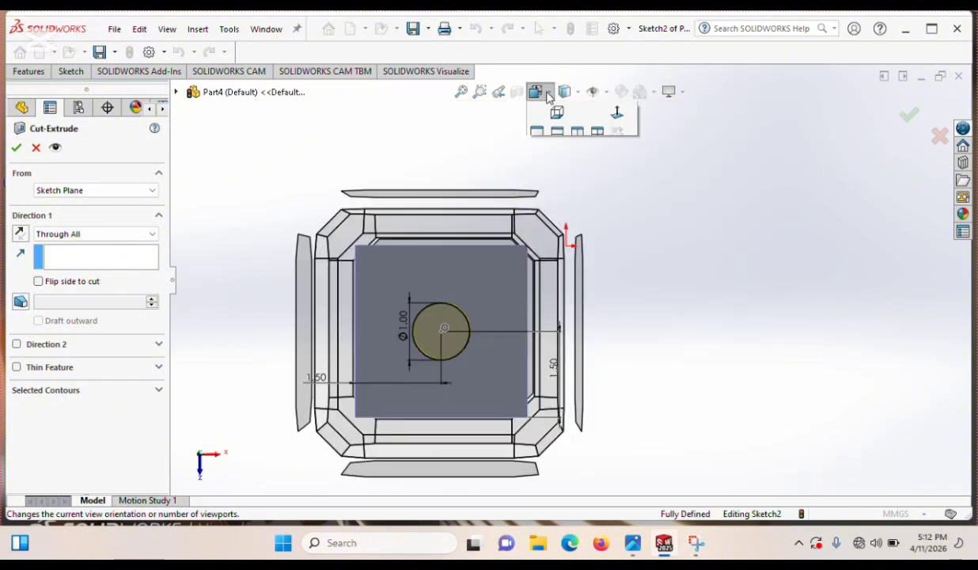
{"action": "left_click", "coordinate": [549, 149]}
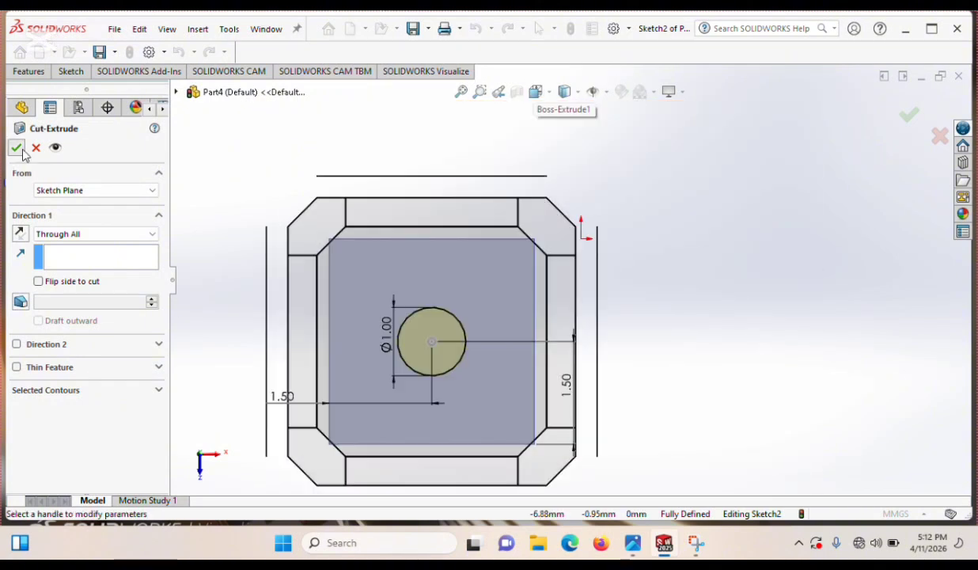
{"action": "key", "text": "Return"}
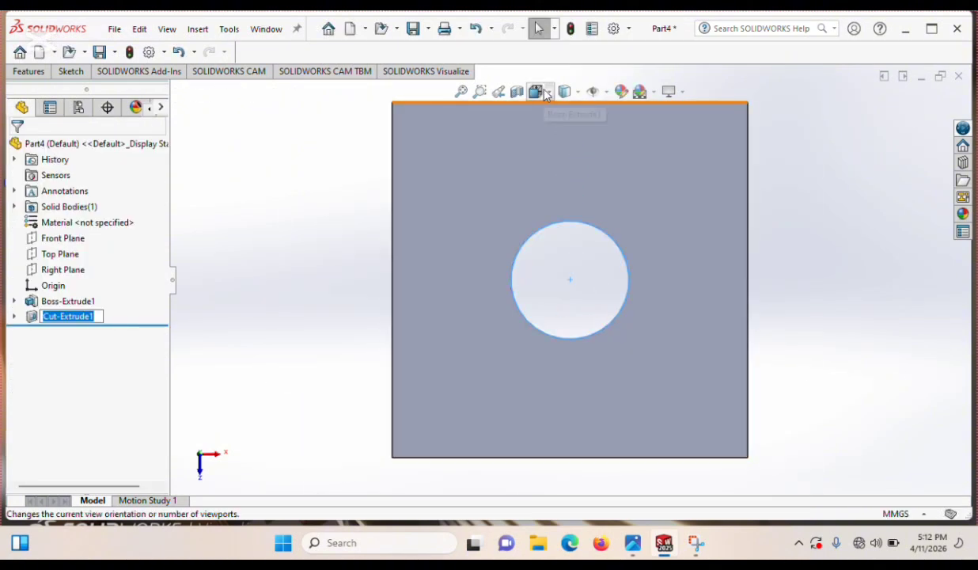
Save the finished square plate as a part file named plate in the PROJECTS folder.
{"action": "left_click", "coordinate": [551, 93]}
{"action": "left_click", "coordinate": [618, 132]}
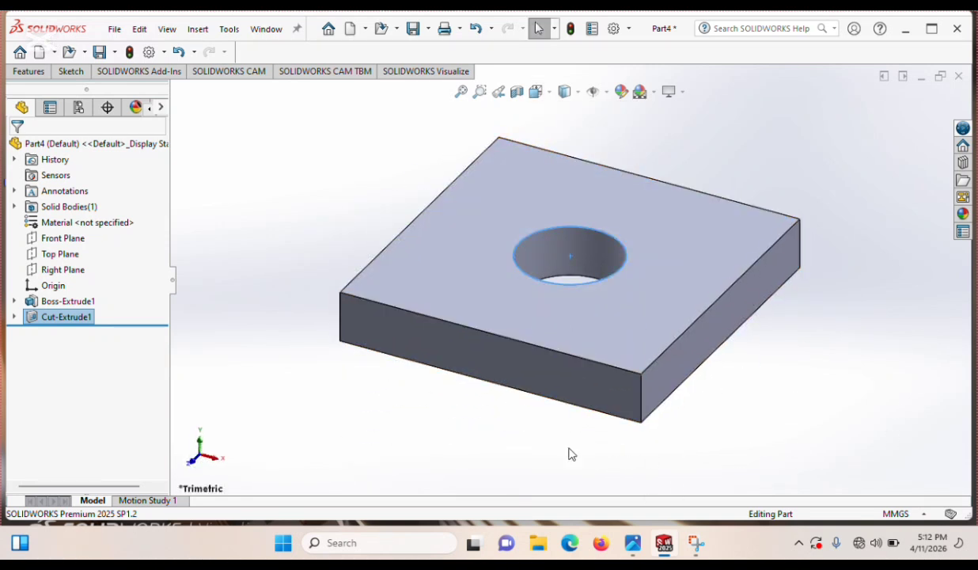
{"action": "left_click", "coordinate": [116, 53]}
{"action": "left_click", "coordinate": [129, 87]}
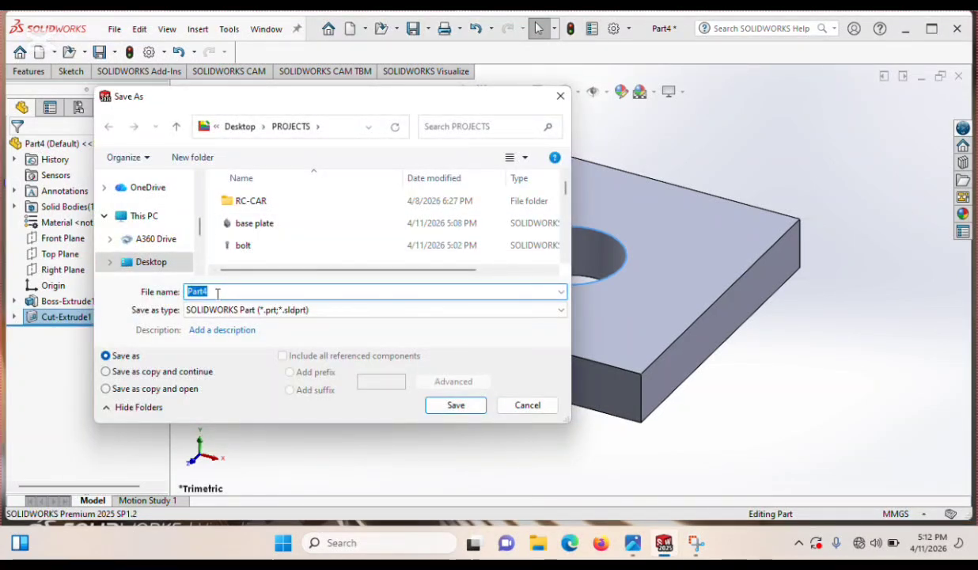
{"action": "type", "text": "plate"}
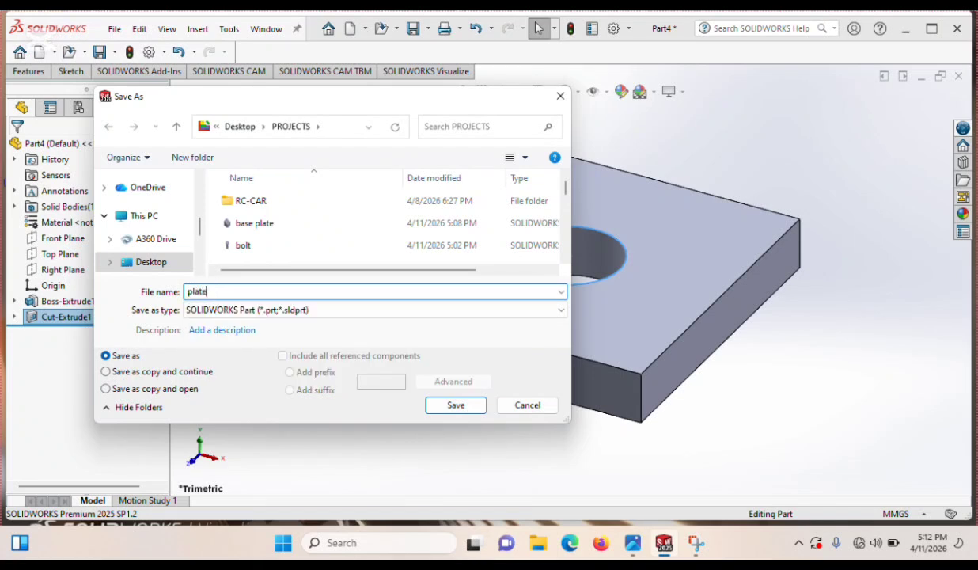
{"action": "left_click", "coordinate": [455, 404]}
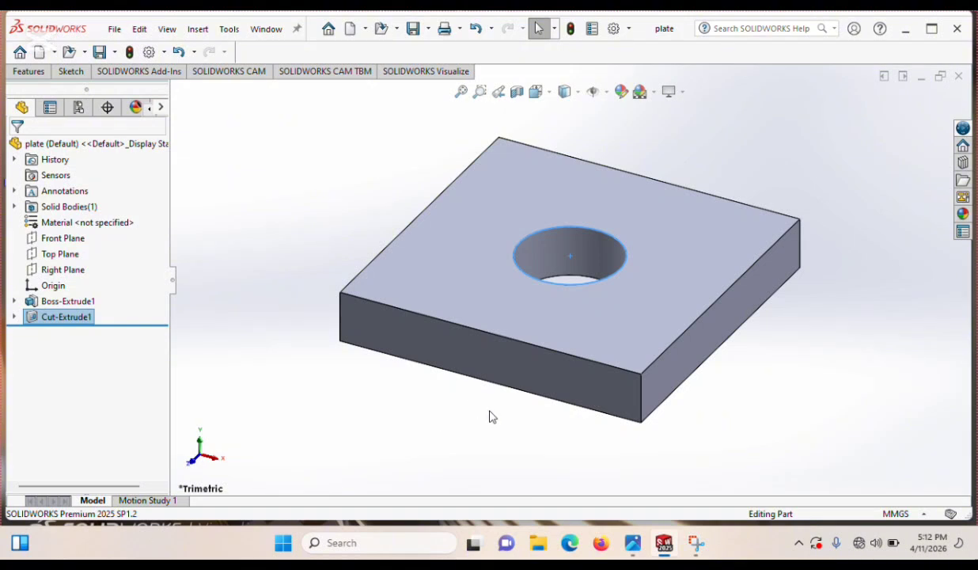
Switch to the desktop and look through the saved reference drawings, viewing Screenshot_20260405_143504.jpg and the screenshot below it.
{"action": "mouse_move", "coordinate": [640, 545]}
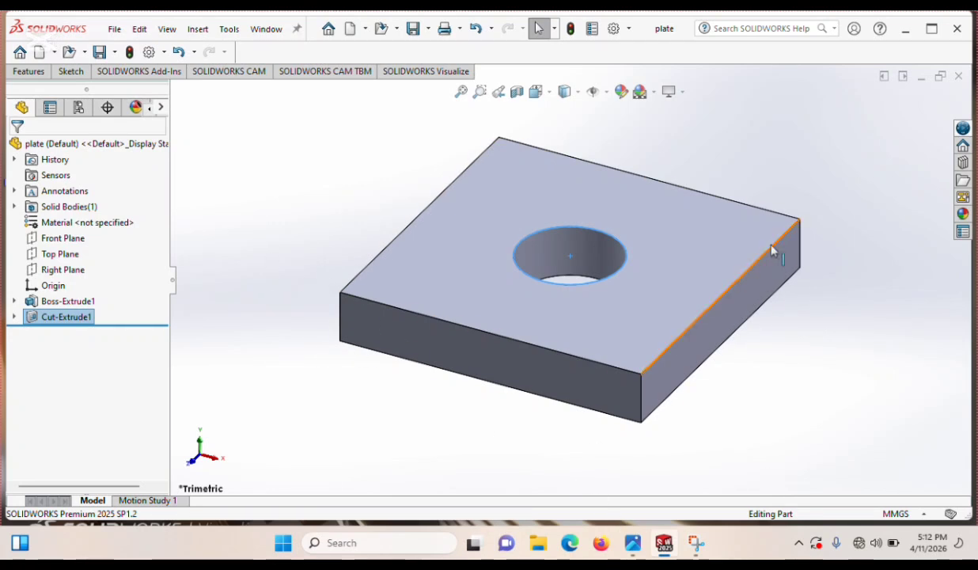
{"action": "left_click", "coordinate": [907, 31]}
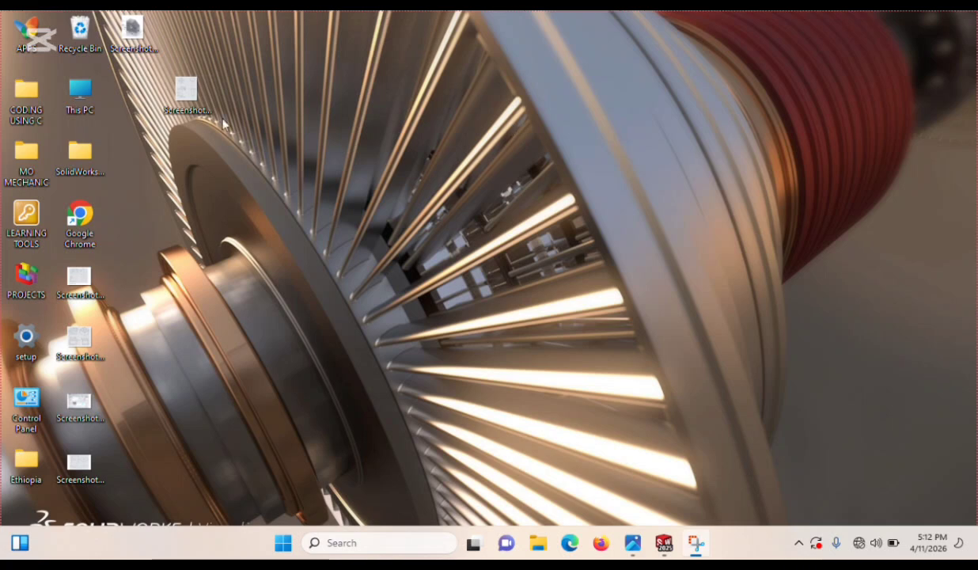
{"action": "left_click", "coordinate": [77, 277]}
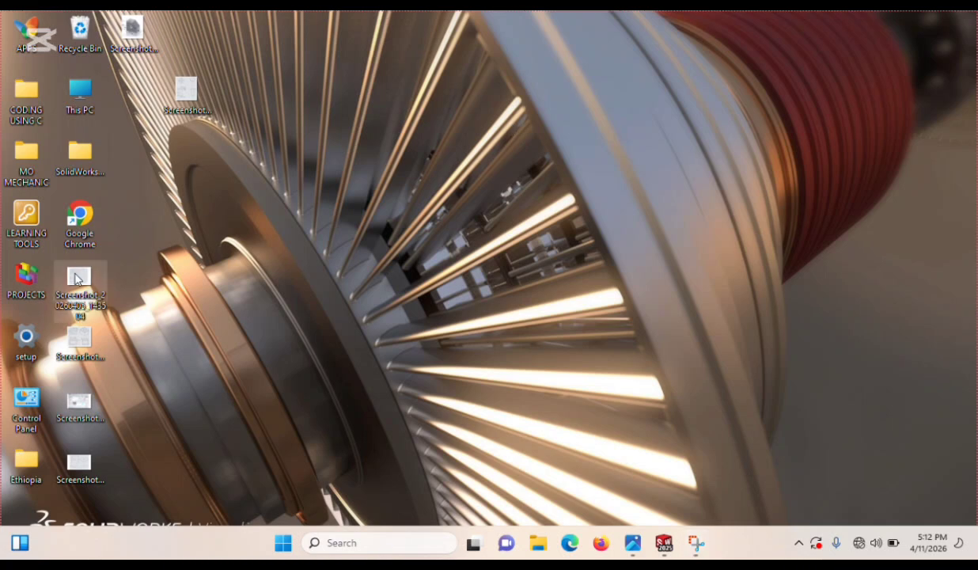
{"action": "double_click", "coordinate": [76, 277]}
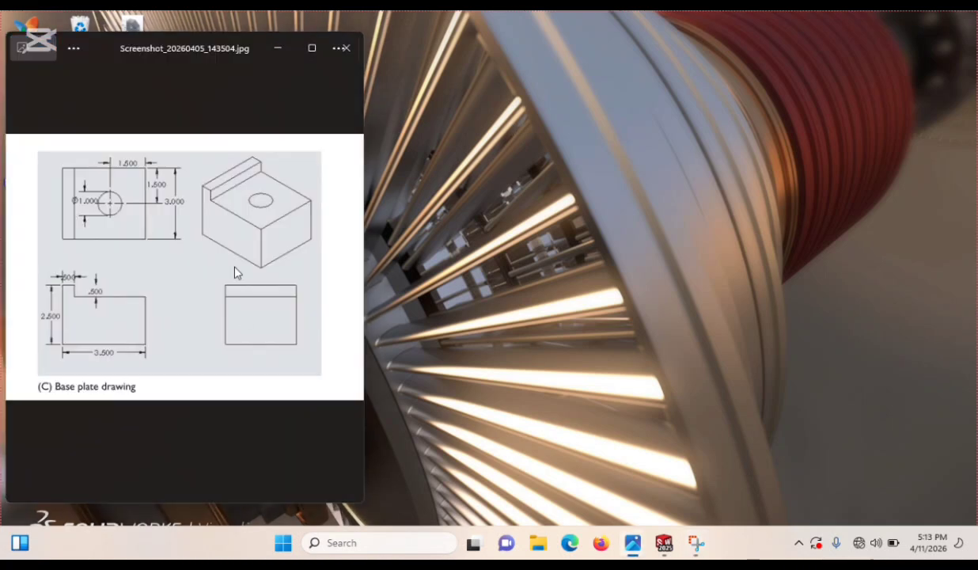
{"action": "left_click", "coordinate": [278, 49]}
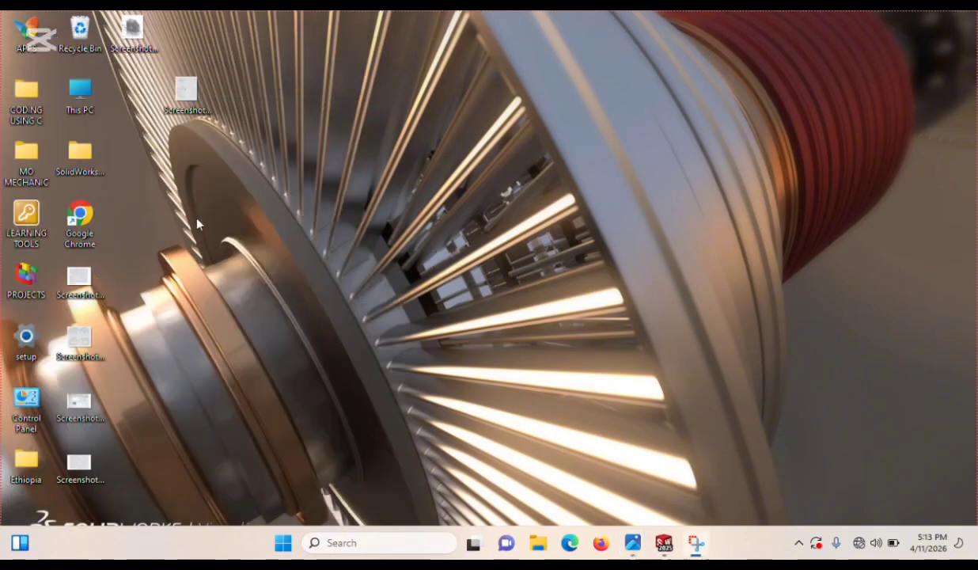
{"action": "double_click", "coordinate": [81, 342]}
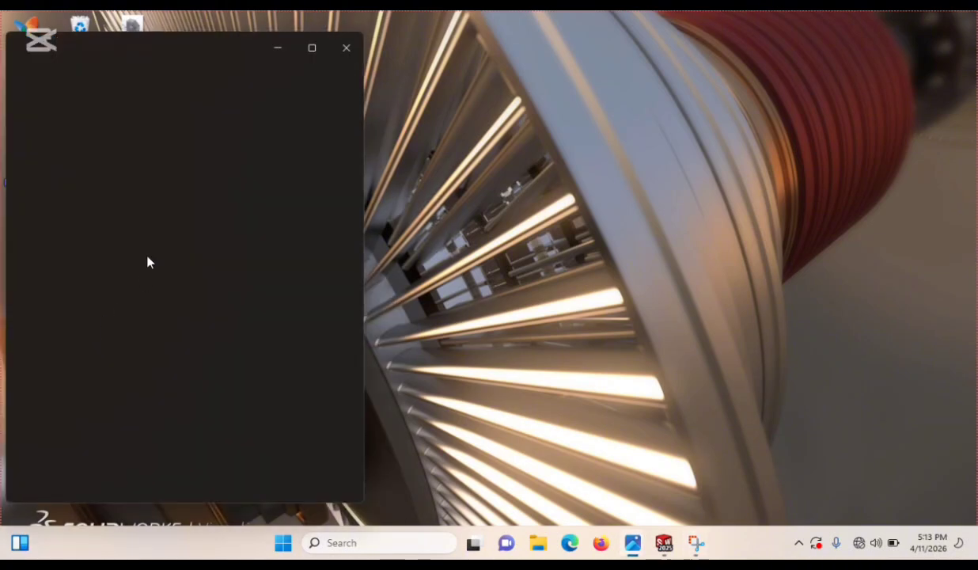